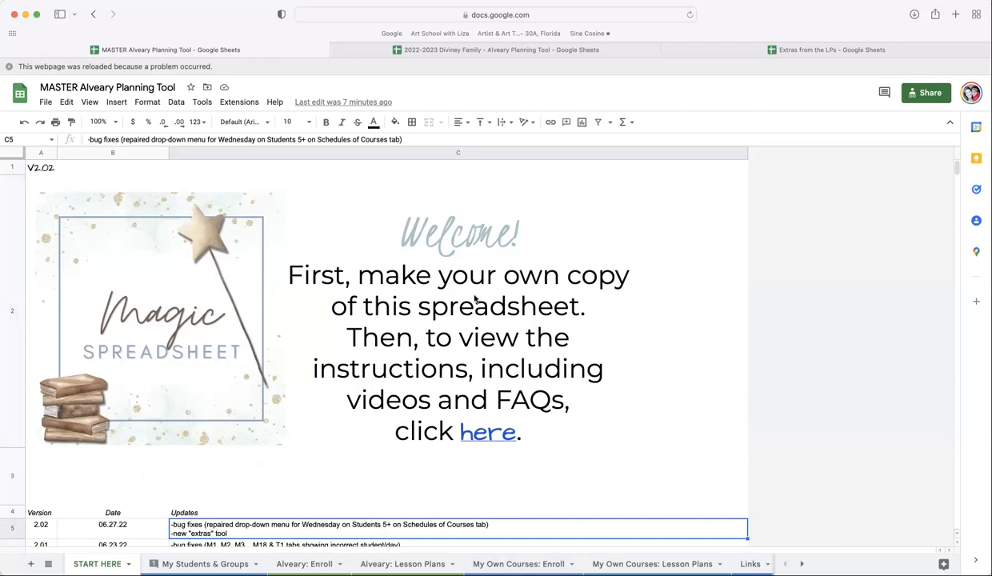
# - Copy the Extras sheet into the shared 2022-2023 Diviney Family spreadsheet
pyautogui.moveTo(470, 294)
pyautogui.click(802, 564)
pyautogui.hscroll(3, 448, 564)
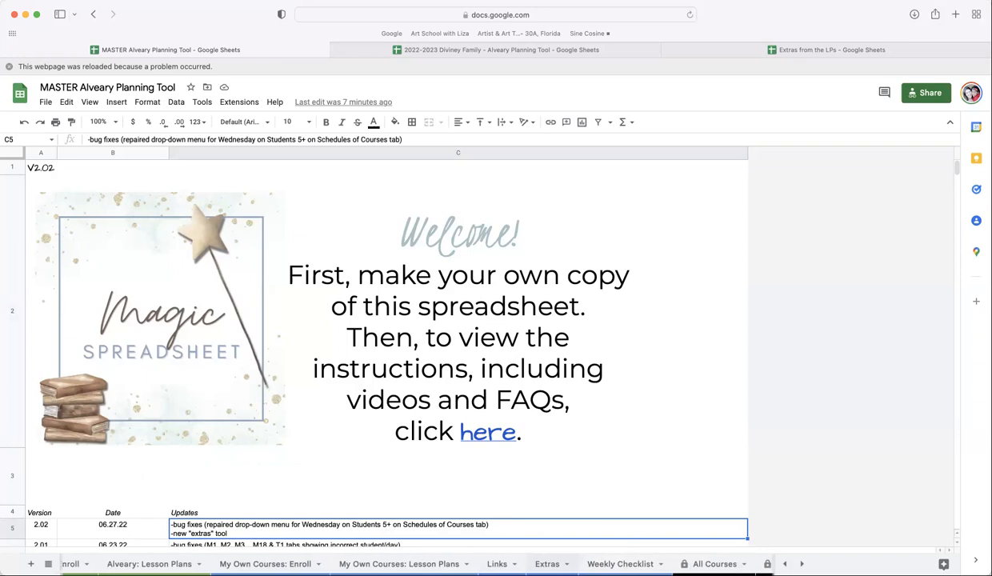
pyautogui.click(547, 564)
pyautogui.click(567, 565)
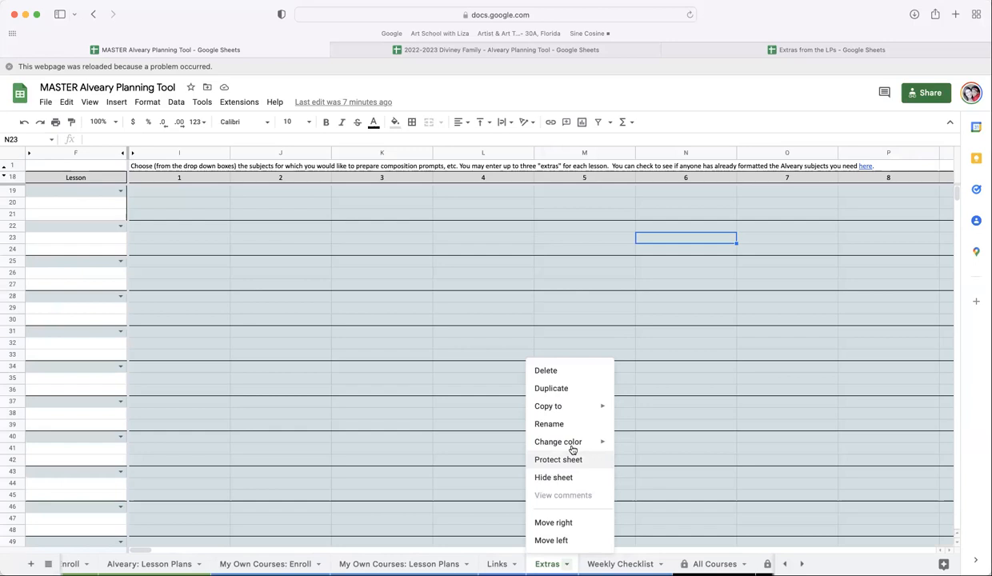
pyautogui.moveTo(548, 407)
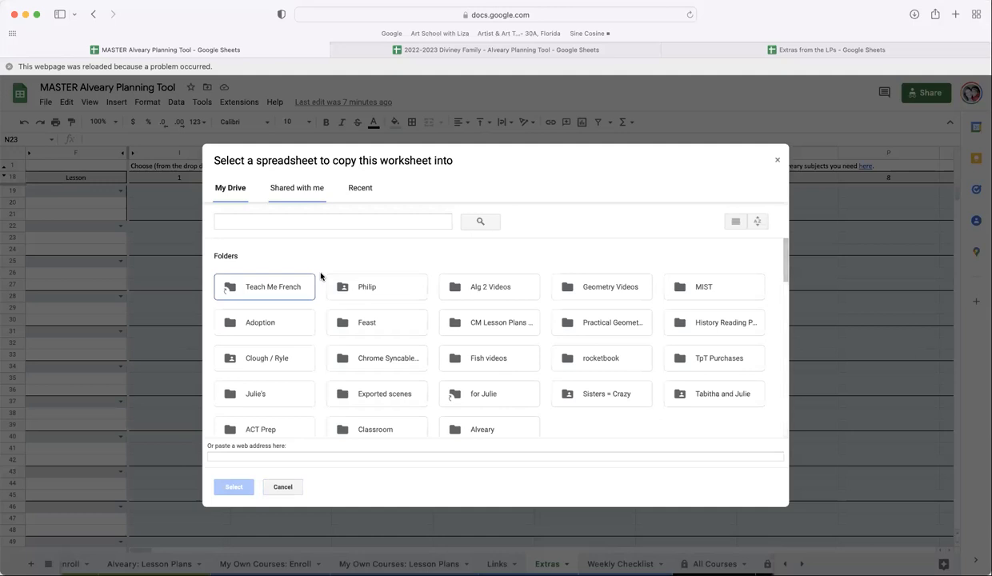
pyautogui.click(297, 189)
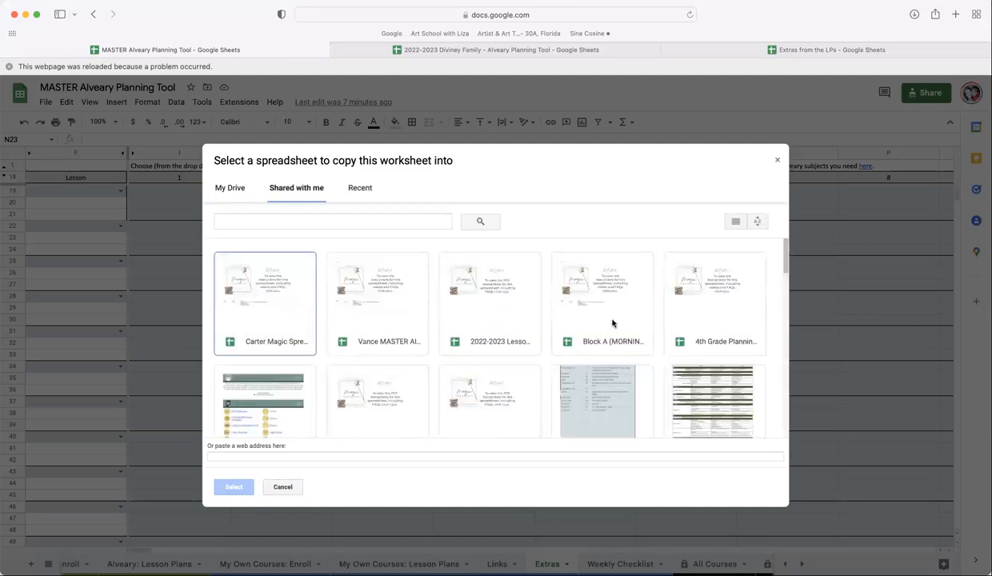
pyautogui.scroll(-3, 593, 326)
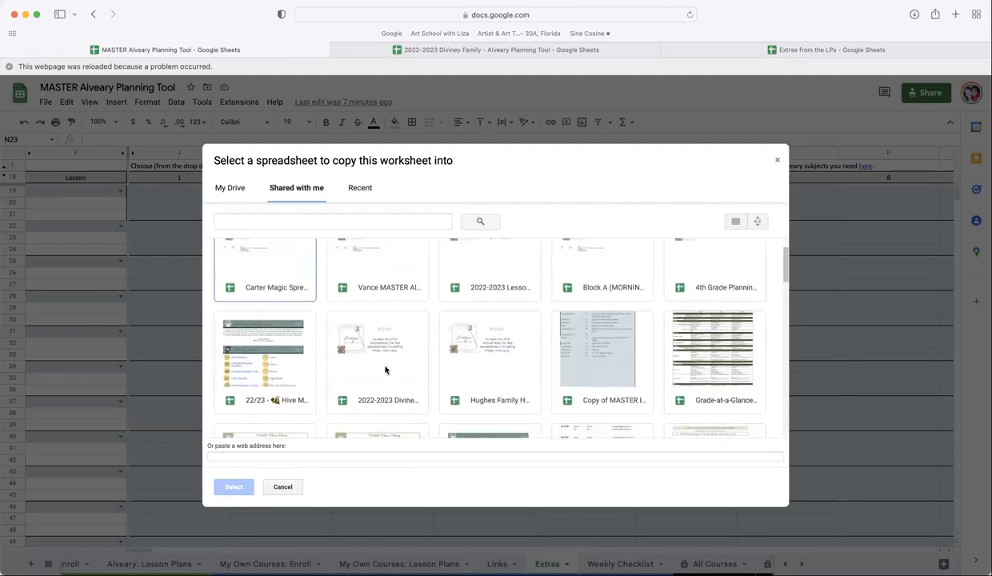
pyautogui.click(385, 370)
pyautogui.click(233, 487)
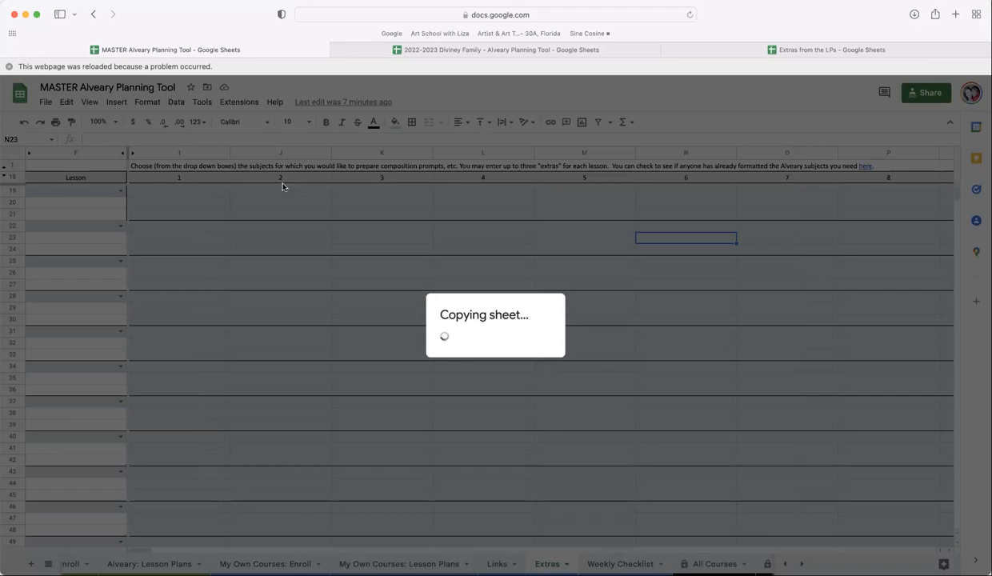
pyautogui.moveTo(448, 52)
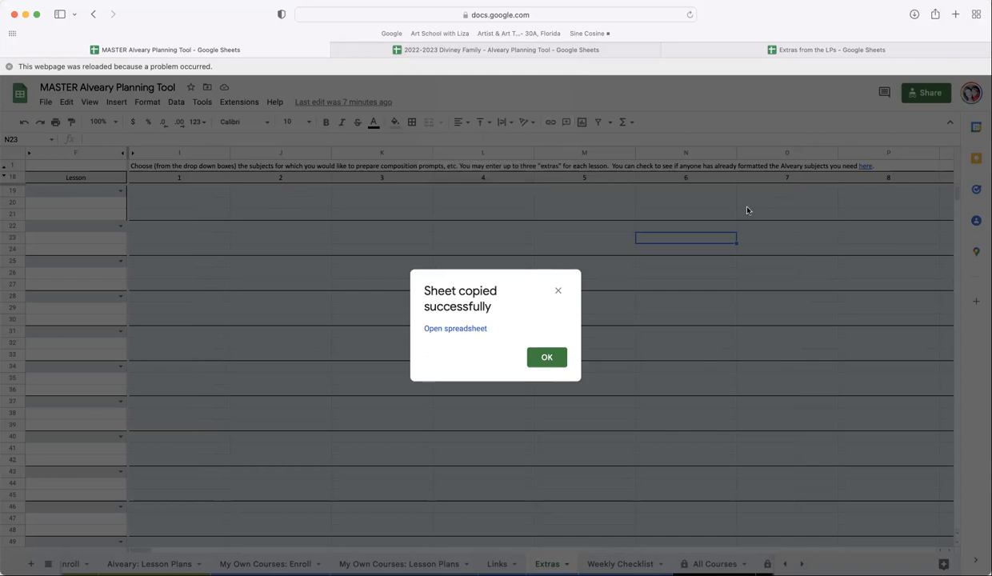
pyautogui.click(547, 359)
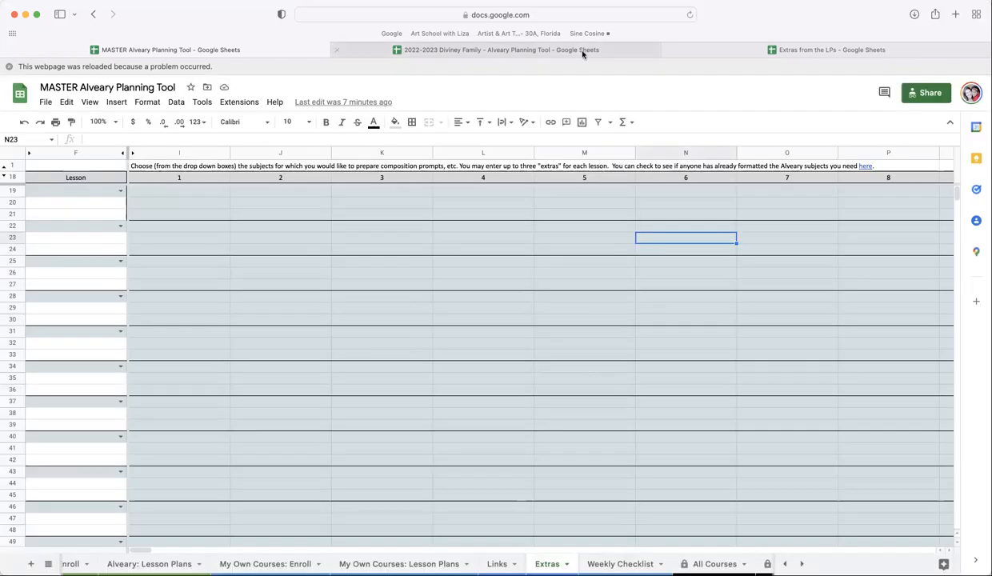
# - In the Diviney Family spreadsheet, rename the copied sheet to Extras
pyautogui.click(583, 51)
pyautogui.hscroll(3, 708, 563)
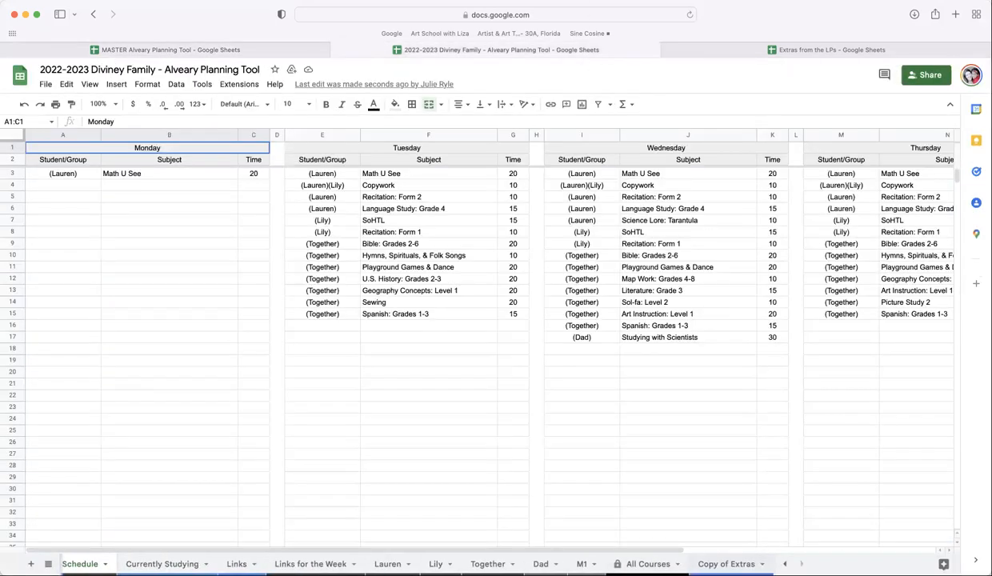
pyautogui.click(726, 563)
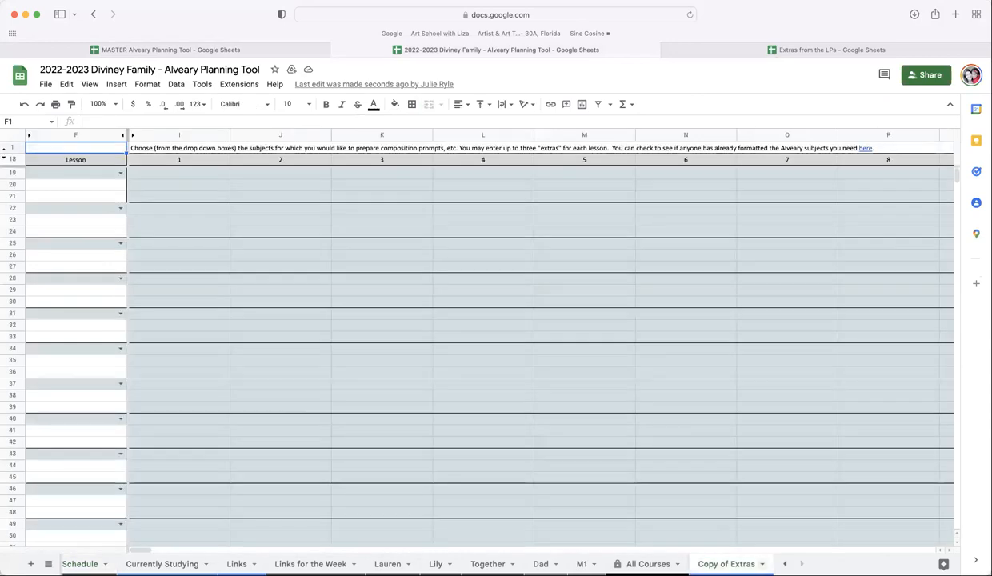
pyautogui.rightClick(726, 563)
pyautogui.click(722, 424)
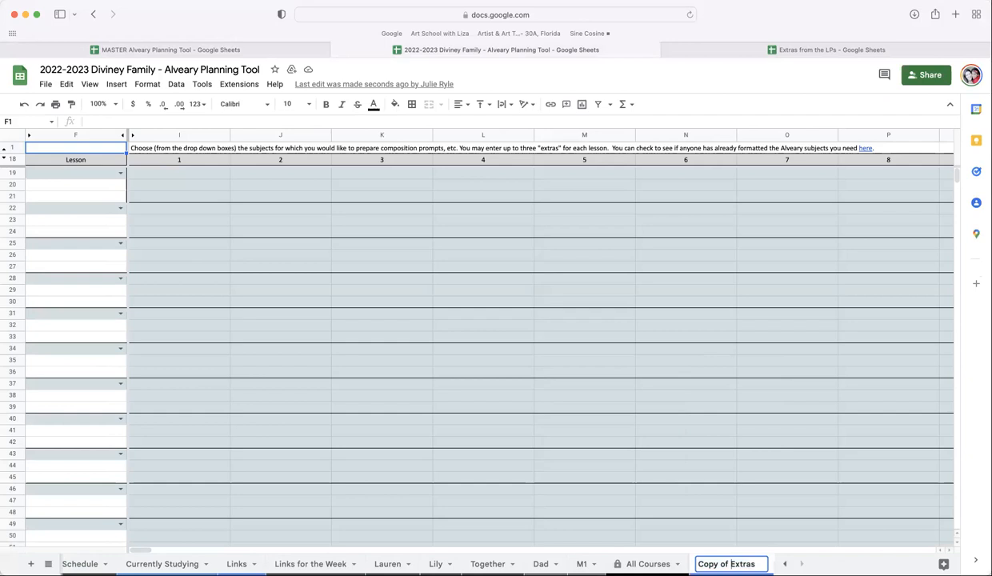
pyautogui.press('BackSpace')
pyautogui.press('BackSpace')
pyautogui.press('BackSpace')
pyautogui.press('BackSpace')
pyautogui.press('BackSpace')
pyautogui.press('BackSpace')
pyautogui.press('BackSpace')
pyautogui.press('BackSpace')
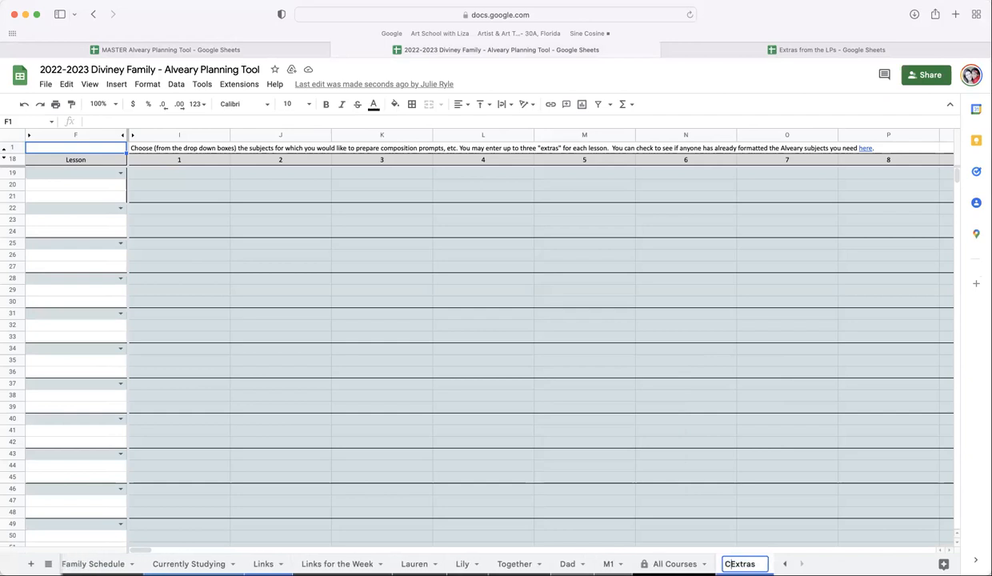
pyautogui.press('Return')
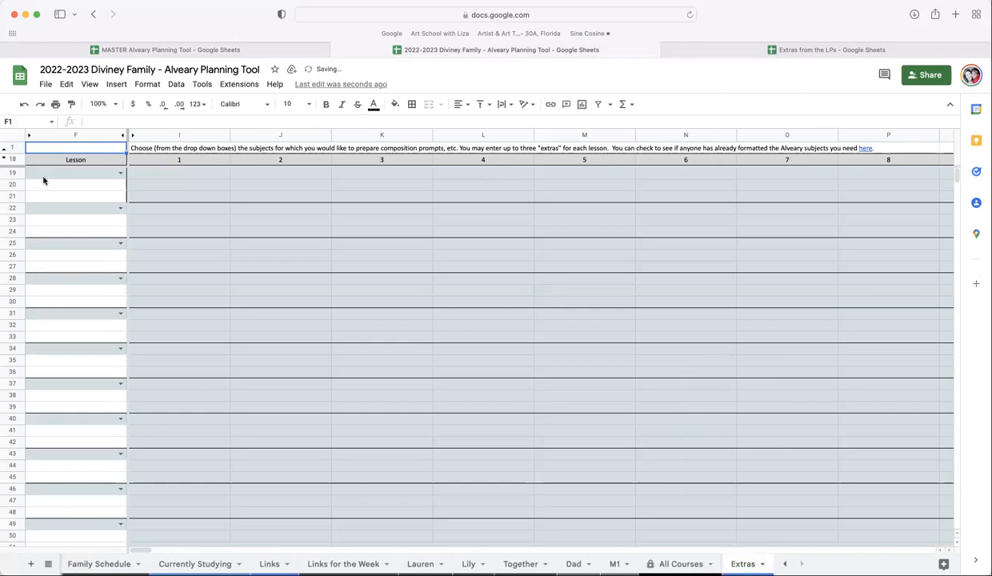
# - Pick Bible: Grades 2-6 in the first lesson drop-down, then clear that cell again
pyautogui.click(117, 174)
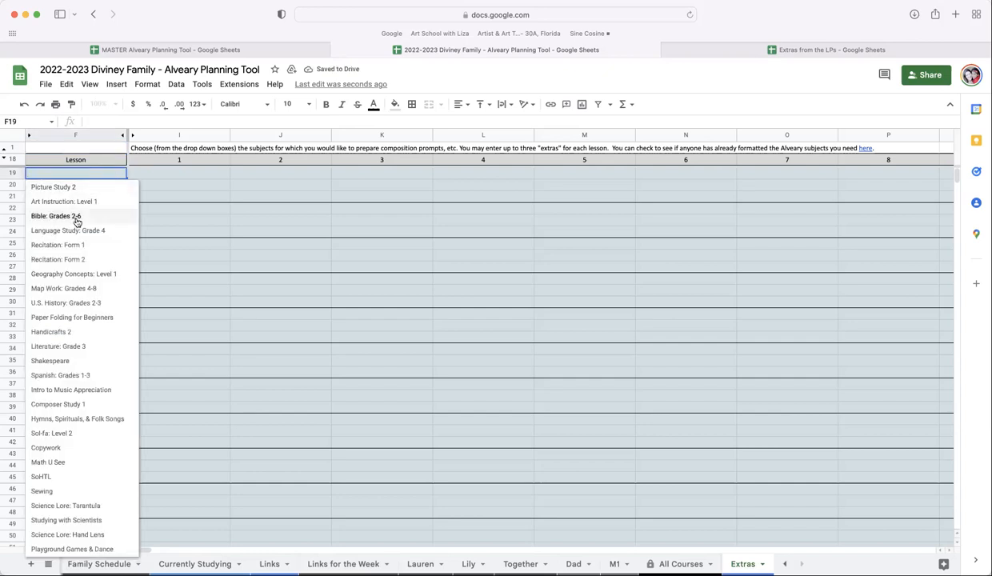
pyautogui.press('Return')
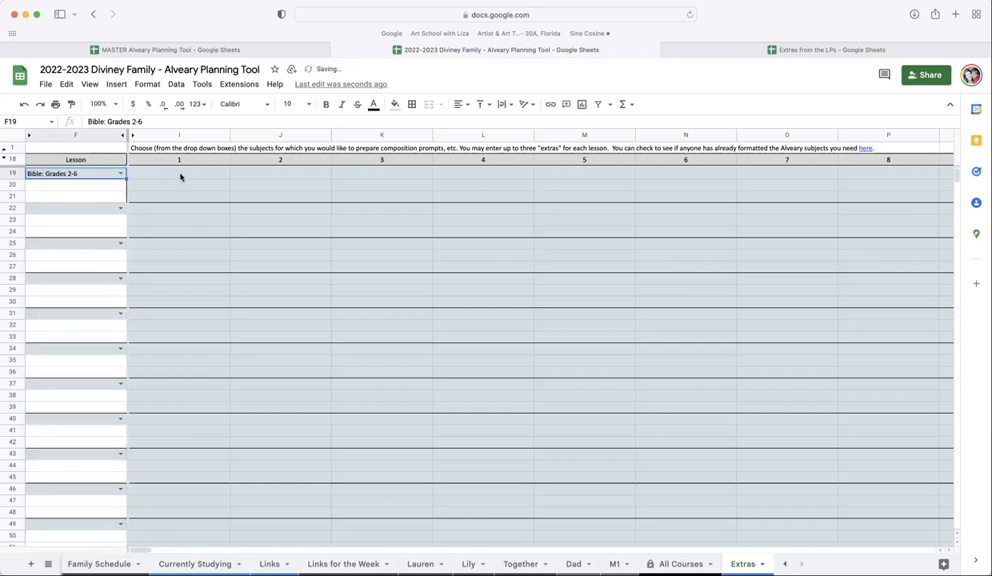
pyautogui.click(118, 173)
pyautogui.moveTo(84, 170); pyautogui.dragTo(25, 174)
pyautogui.press('BackSpace')
pyautogui.click(393, 195)
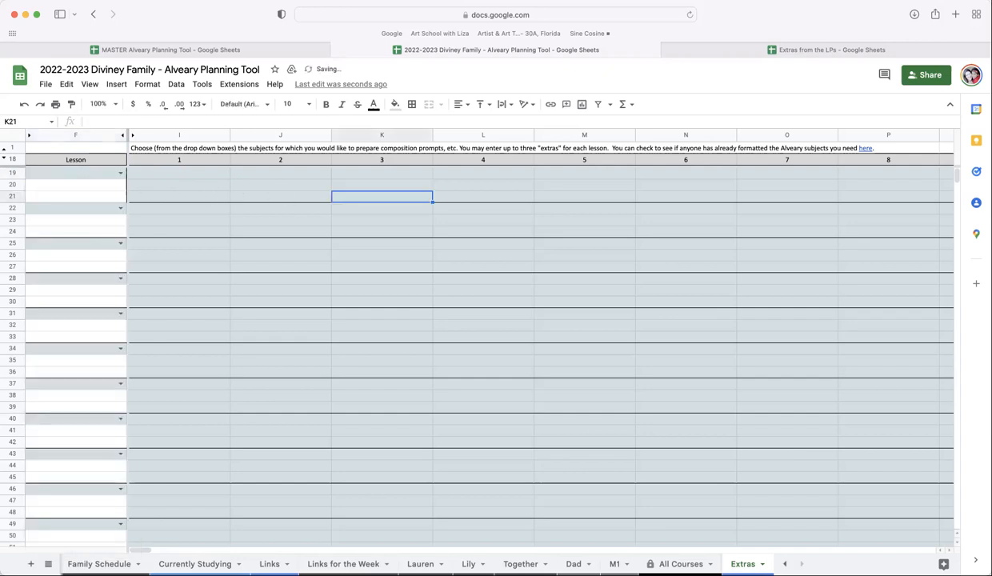
# - Move the Extras sheet so it sits right after Links
pyautogui.moveTo(742, 564); pyautogui.dragTo(324, 564)
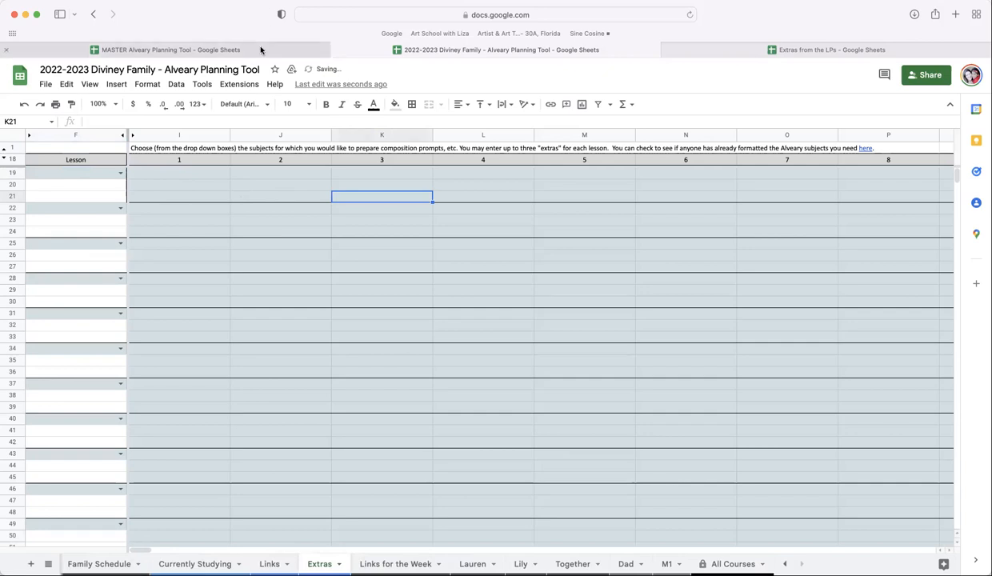
# - In the MASTER Alveary Planning Tool, open the MASTER extras sheet from the list of all sheets
pyautogui.click(260, 50)
pyautogui.click(48, 564)
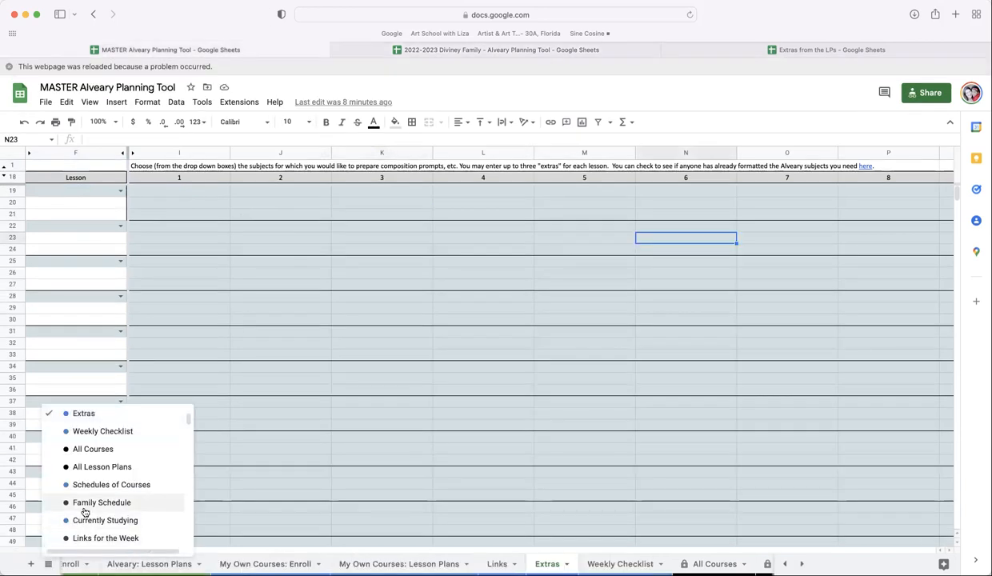
pyautogui.scroll(-10, 84, 511)
pyautogui.scroll(-10, 84, 512)
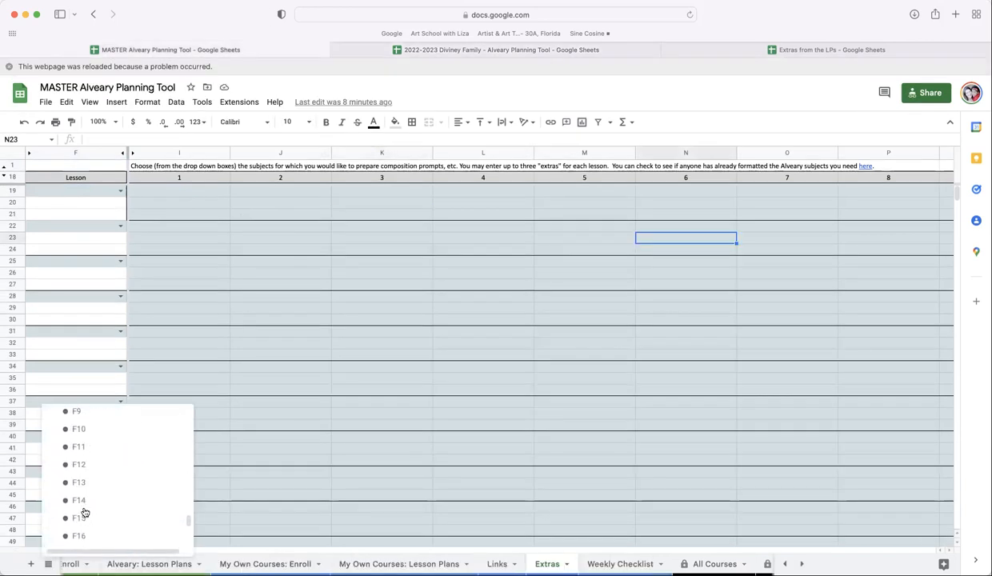
pyautogui.click(104, 534)
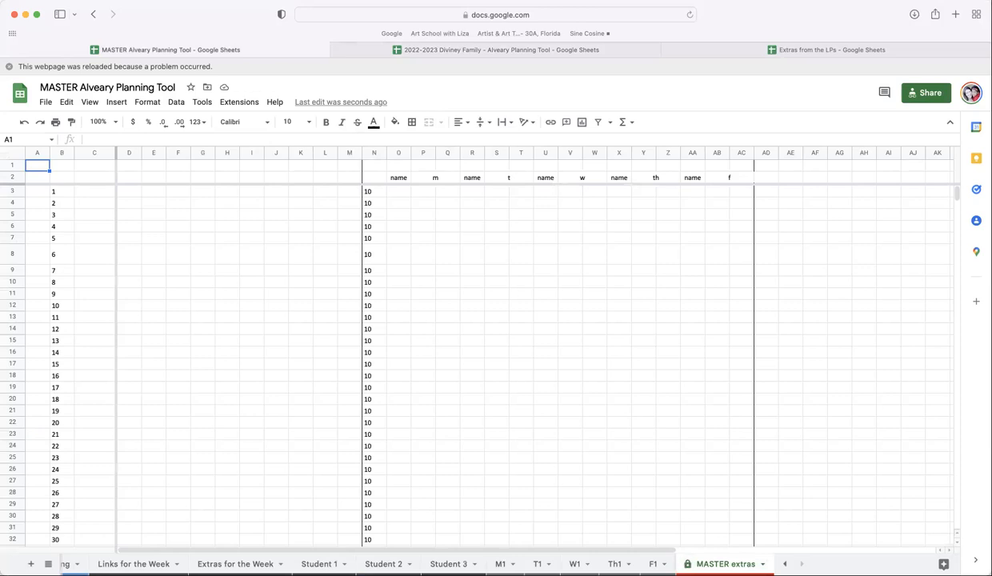
# - Copy the MASTER extras sheet into the shared 2022-2023 Diviney Family spreadsheet
pyautogui.click(762, 563)
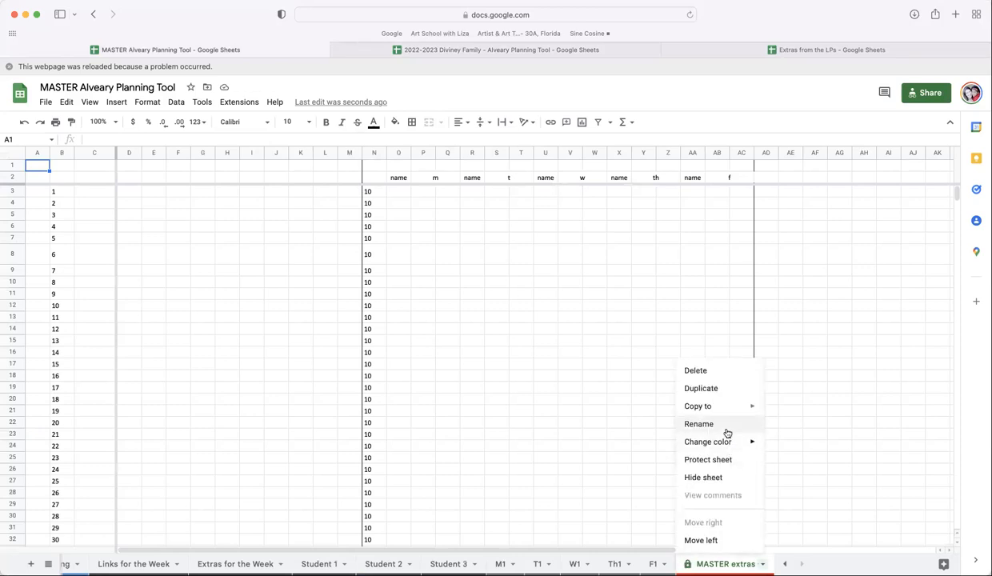
pyautogui.moveTo(720, 407)
pyautogui.click(797, 428)
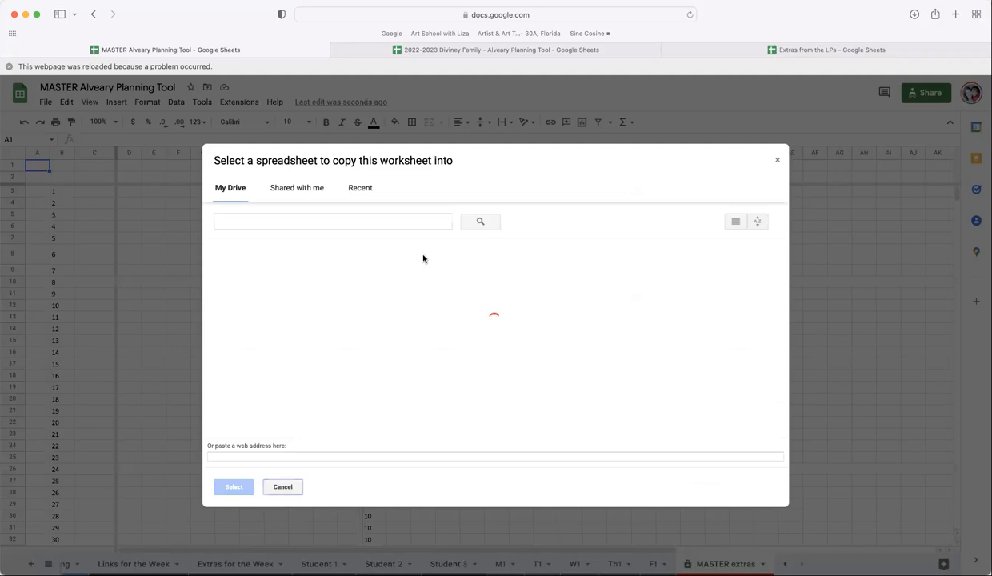
pyautogui.scroll(-5, 317, 336)
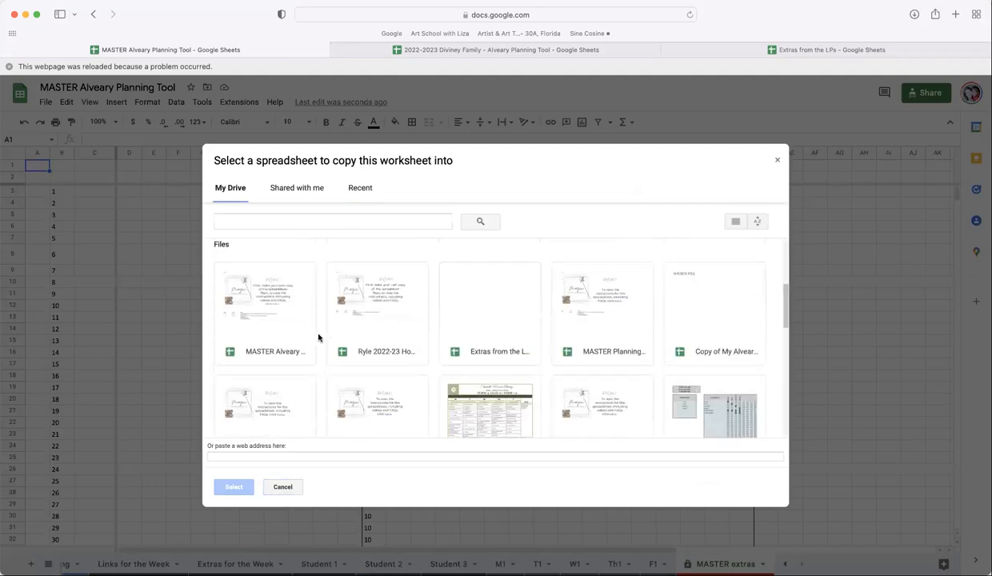
pyautogui.click(297, 189)
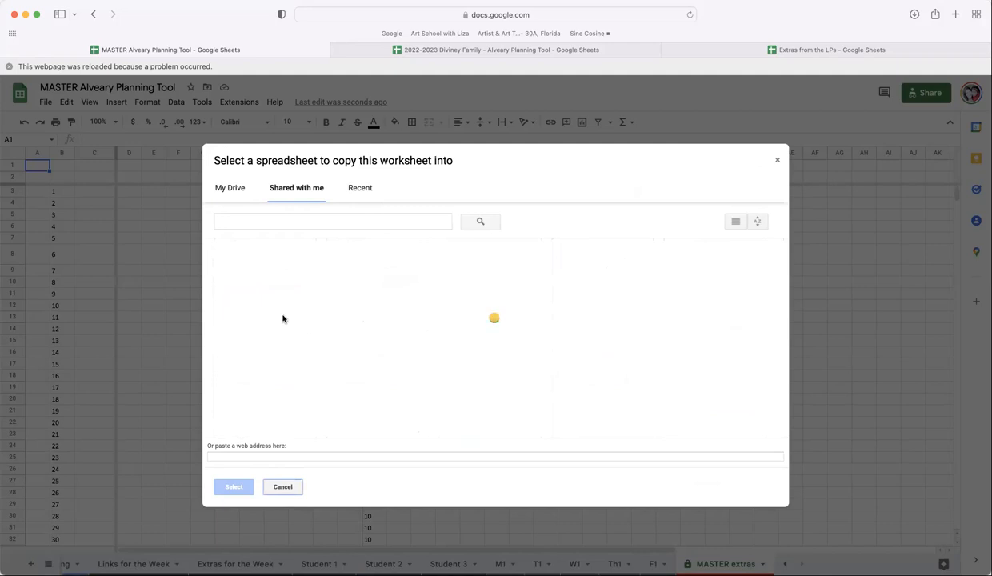
pyautogui.scroll(-2, 489, 324)
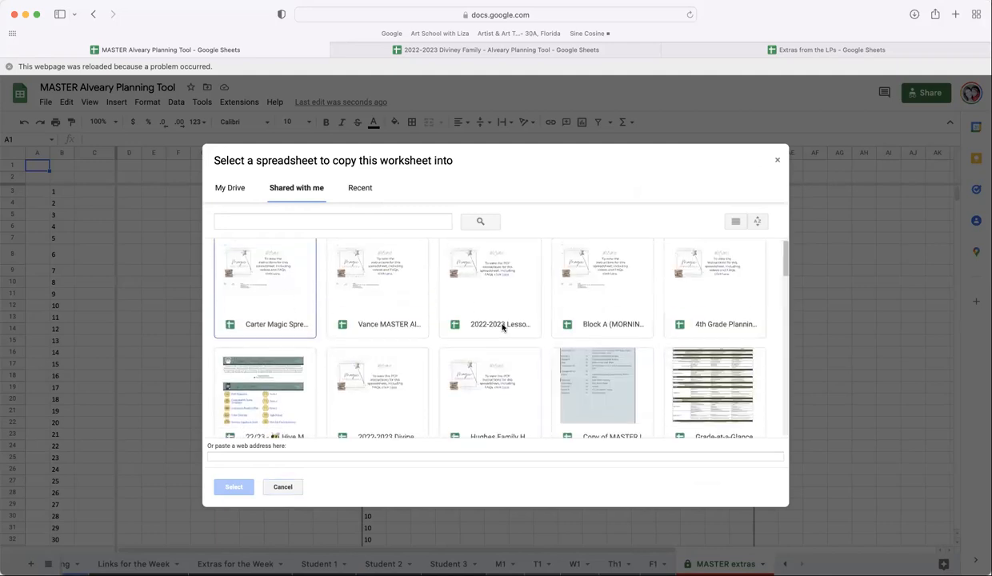
pyautogui.click(372, 373)
pyautogui.click(230, 492)
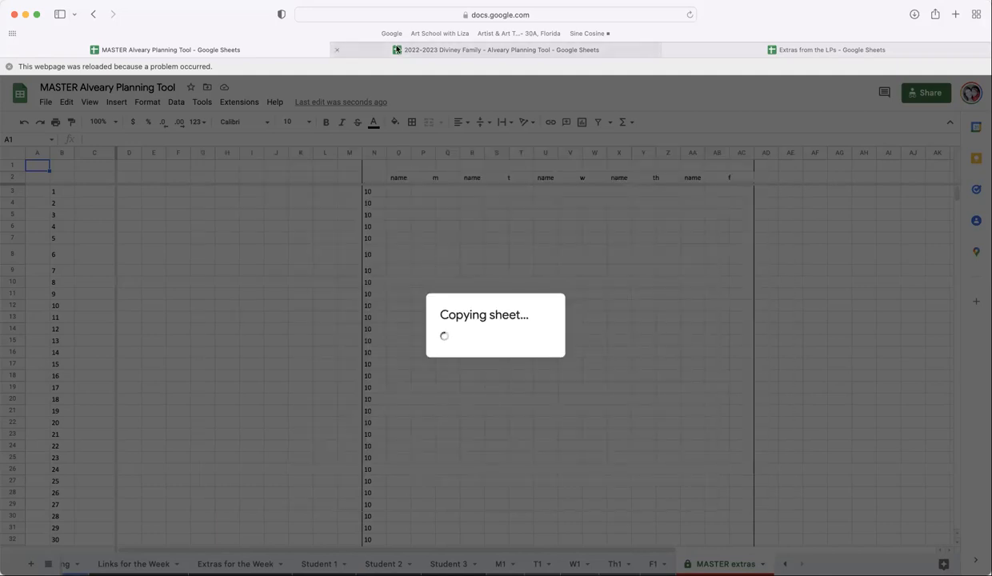
pyautogui.moveTo(468, 52)
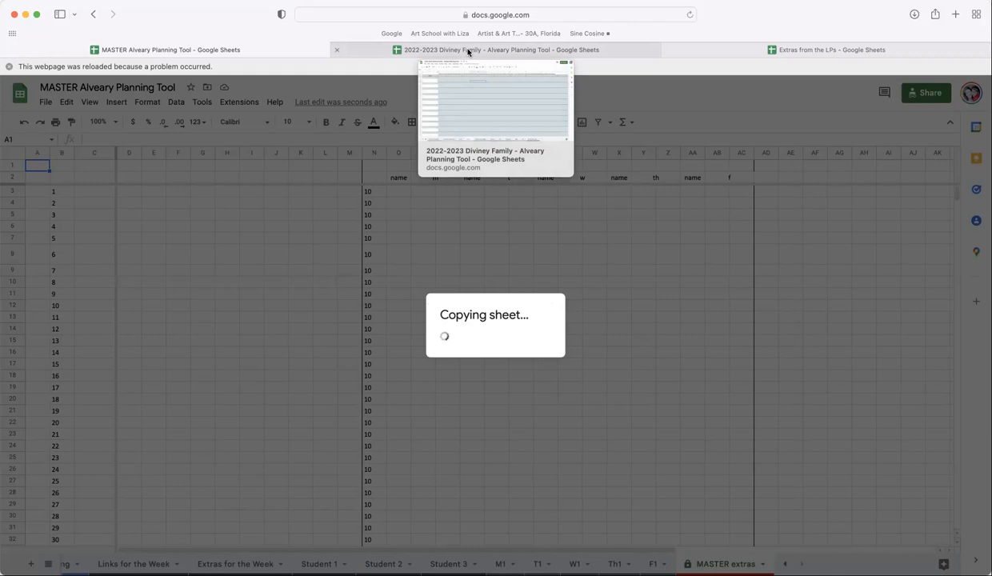
pyautogui.click(469, 51)
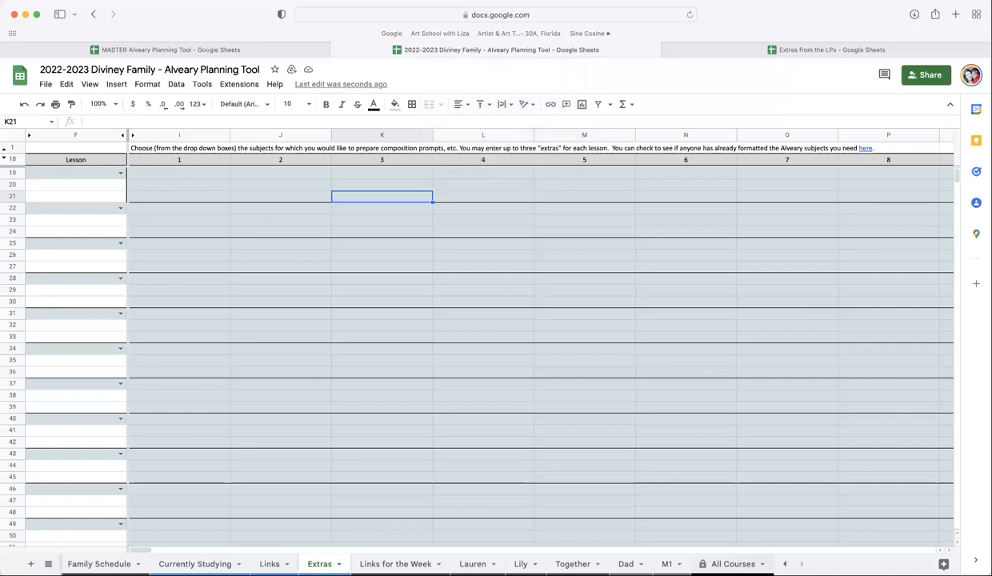
pyautogui.click(277, 51)
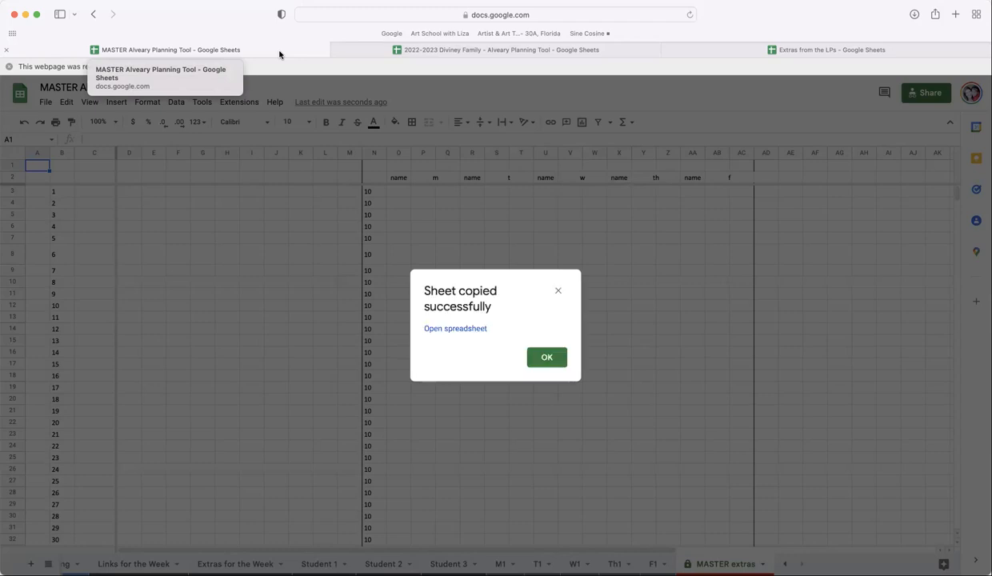
pyautogui.click(546, 357)
# - In the Diviney Family spreadsheet, rename the copied sheet to MASTER extras
pyautogui.click(484, 50)
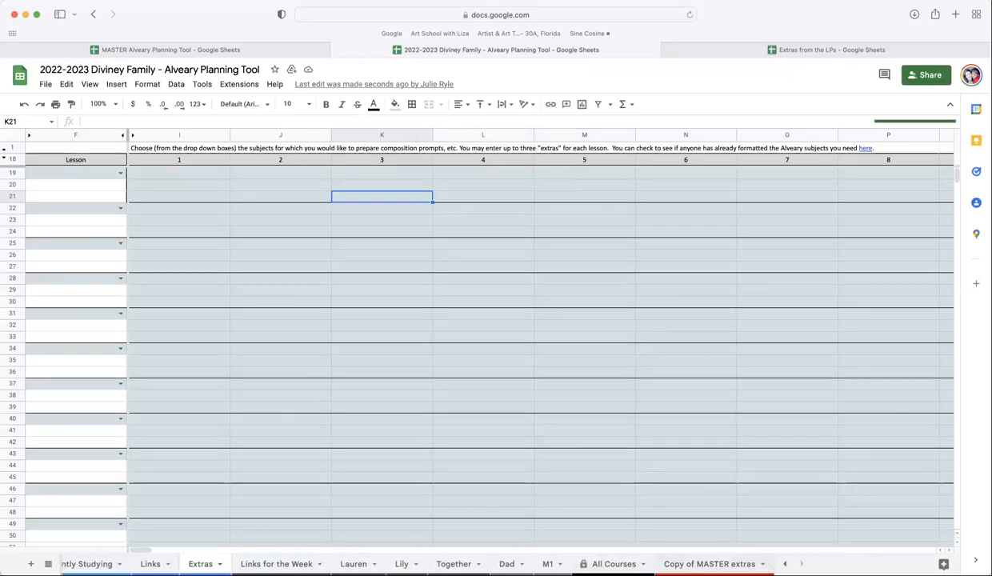
pyautogui.click(709, 564)
pyautogui.rightClick(736, 561)
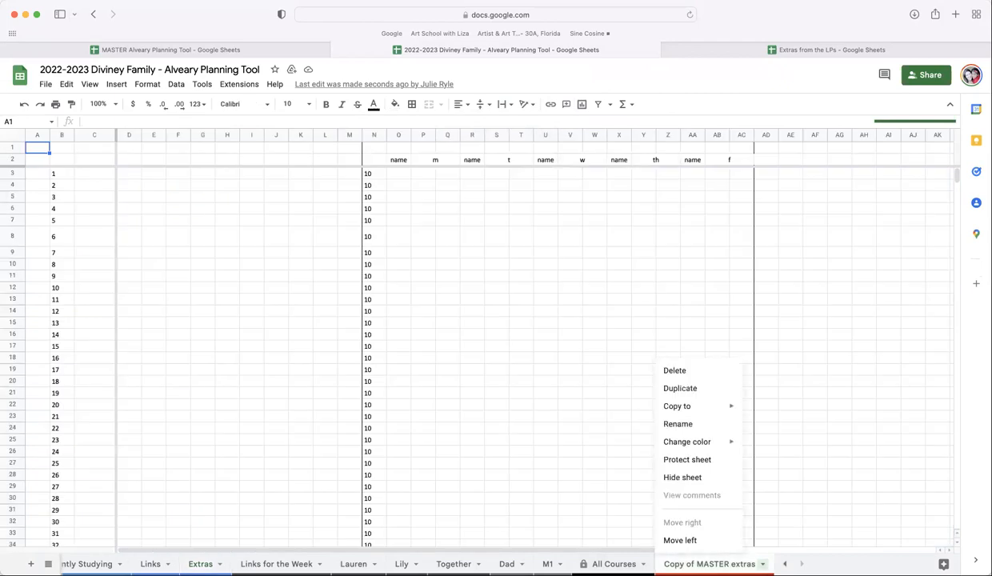
pyautogui.click(698, 425)
pyautogui.click(699, 564)
pyautogui.press('BackSpace')
pyautogui.press('BackSpace')
pyautogui.press('BackSpace')
pyautogui.press('BackSpace')
pyautogui.press('BackSpace')
pyautogui.press('BackSpace')
pyautogui.press('BackSpace')
pyautogui.press('BackSpace')
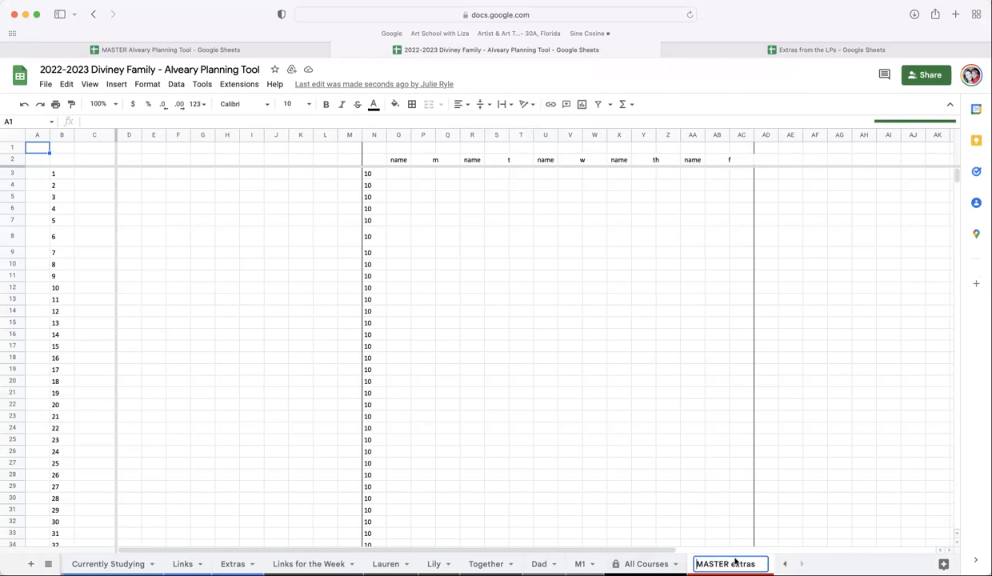
pyautogui.press('Return')
# - Hide the MASTER extras sheet in the Diviney Family spreadsheet
pyautogui.rightClick(724, 564)
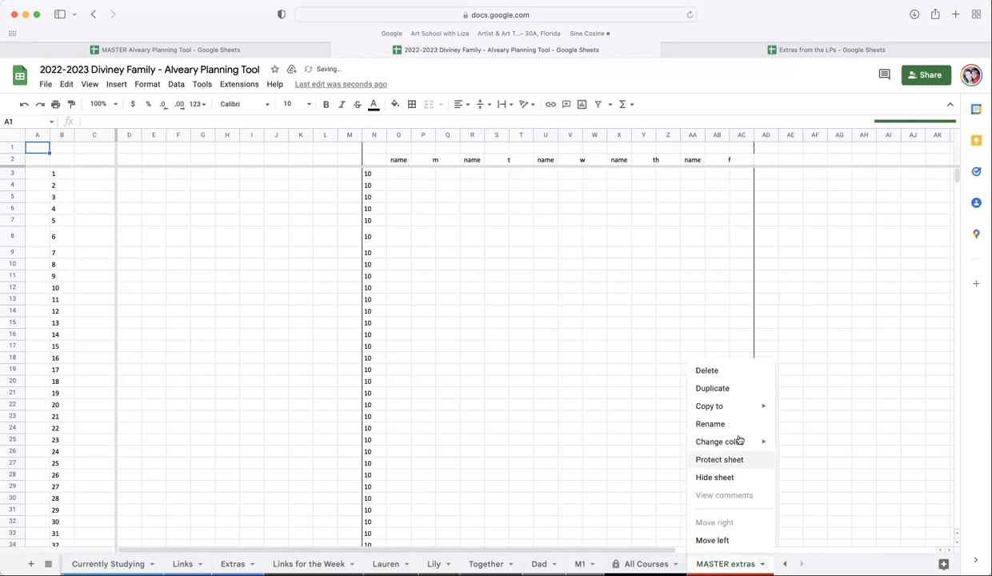
pyautogui.click(720, 478)
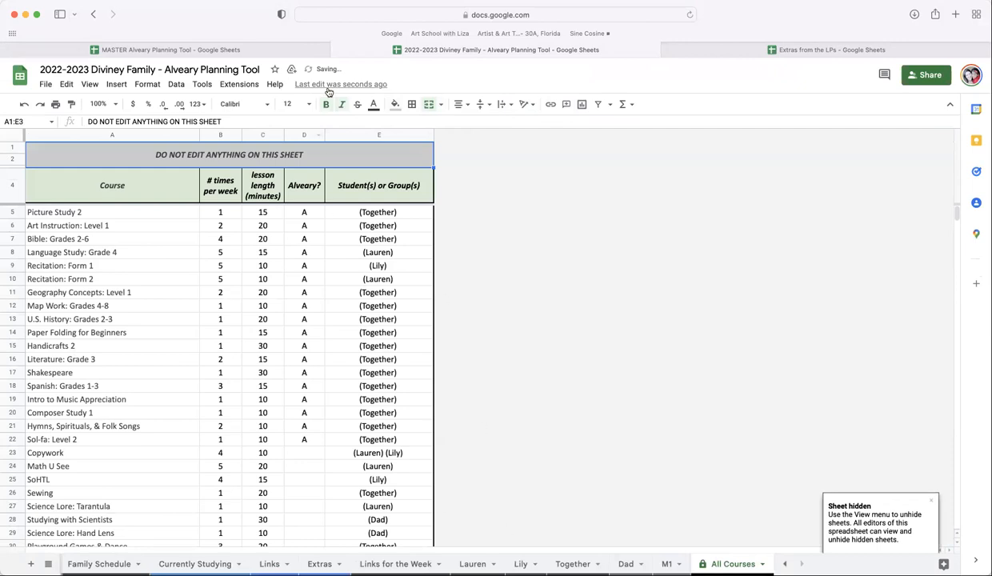
pyautogui.click(259, 51)
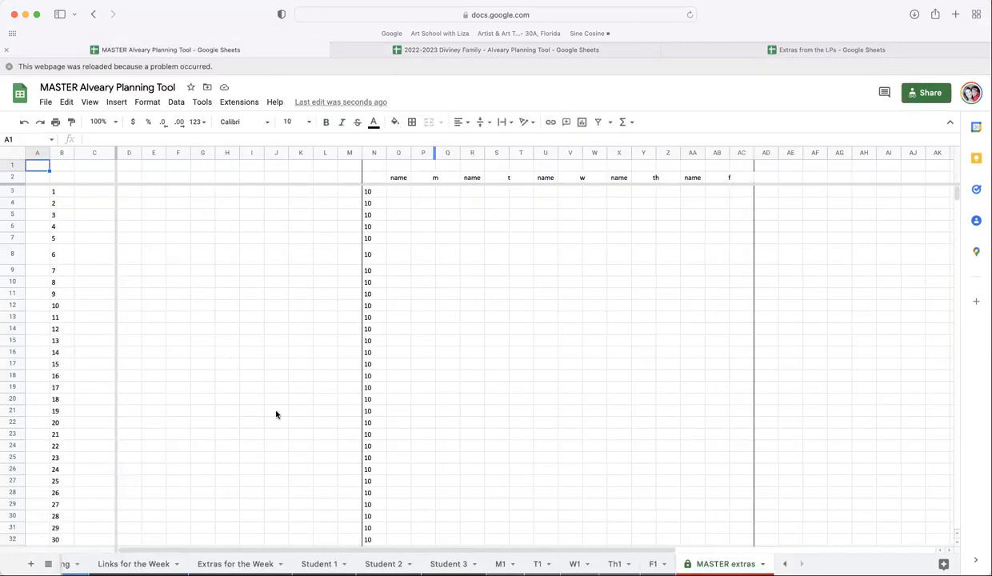
# - Copy the Extras for the Week sheet into the shared 2022-2023 Diviney Family spreadsheet
pyautogui.hscroll(-5, 385, 560)
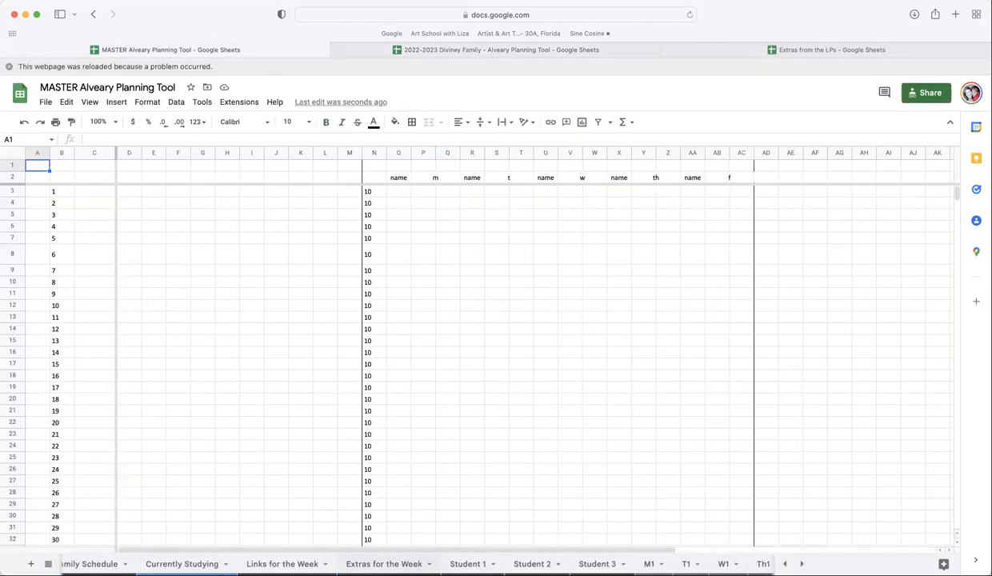
pyautogui.click(394, 565)
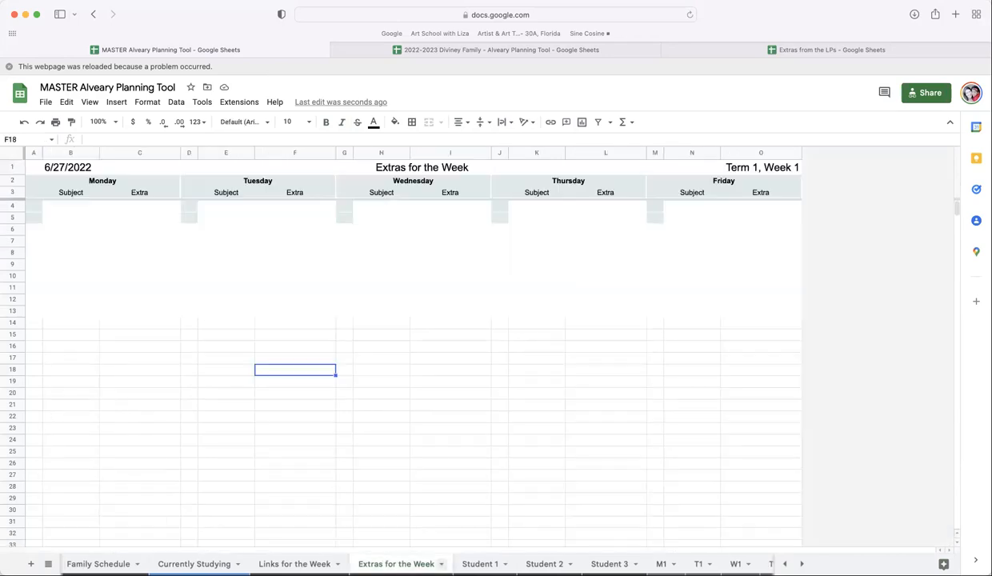
pyautogui.click(441, 564)
pyautogui.moveTo(392, 408)
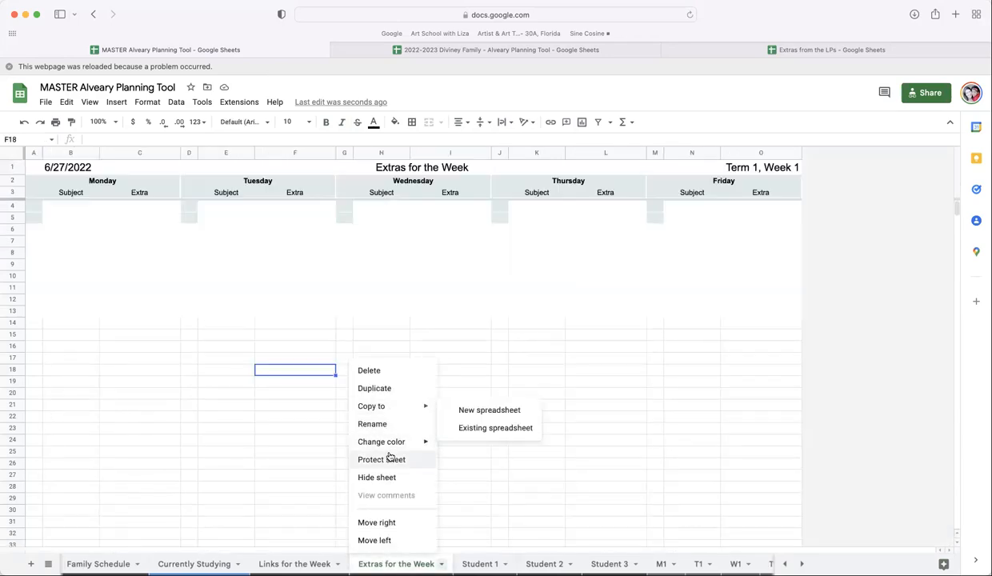
pyautogui.click(498, 428)
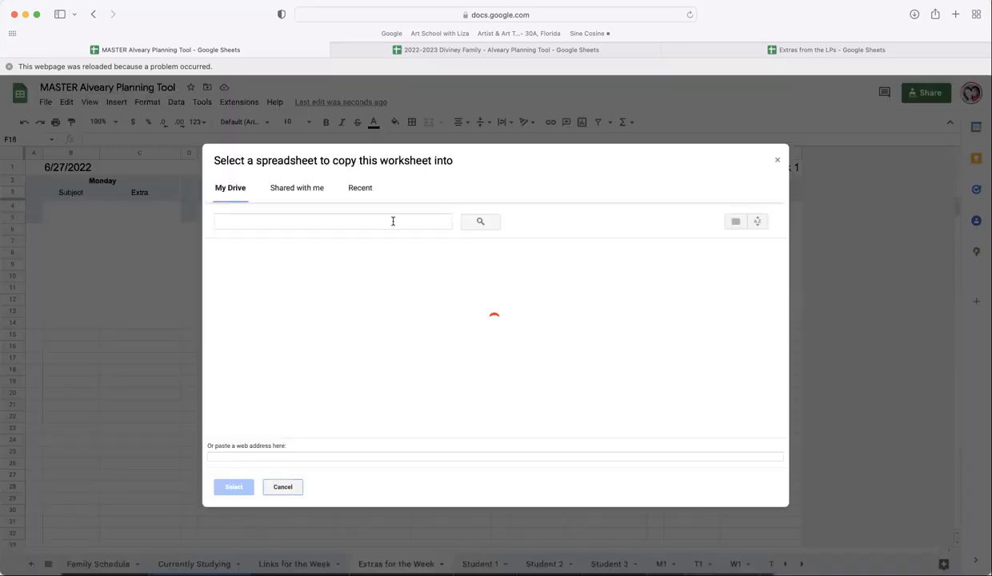
pyautogui.click(307, 193)
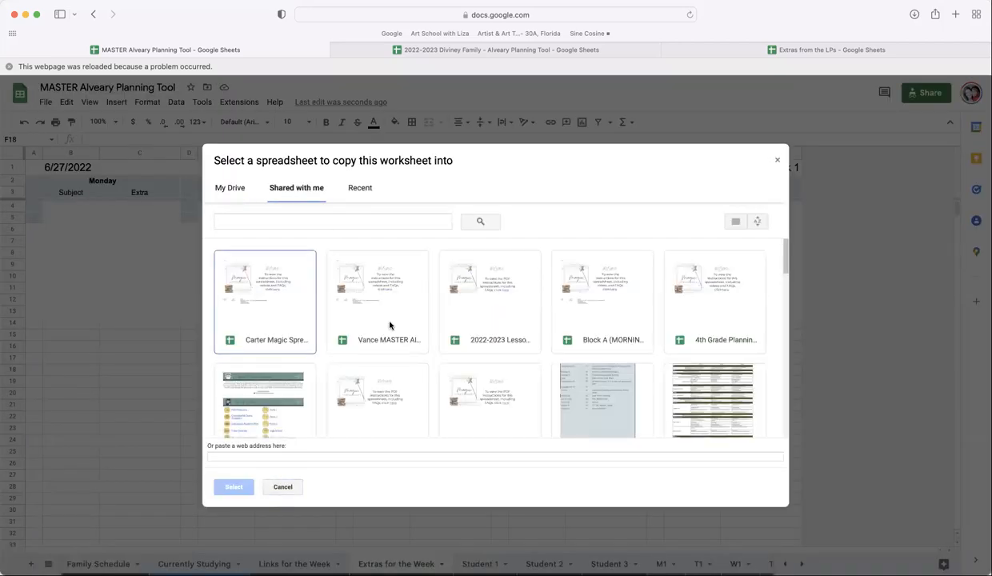
pyautogui.scroll(-2, 424, 324)
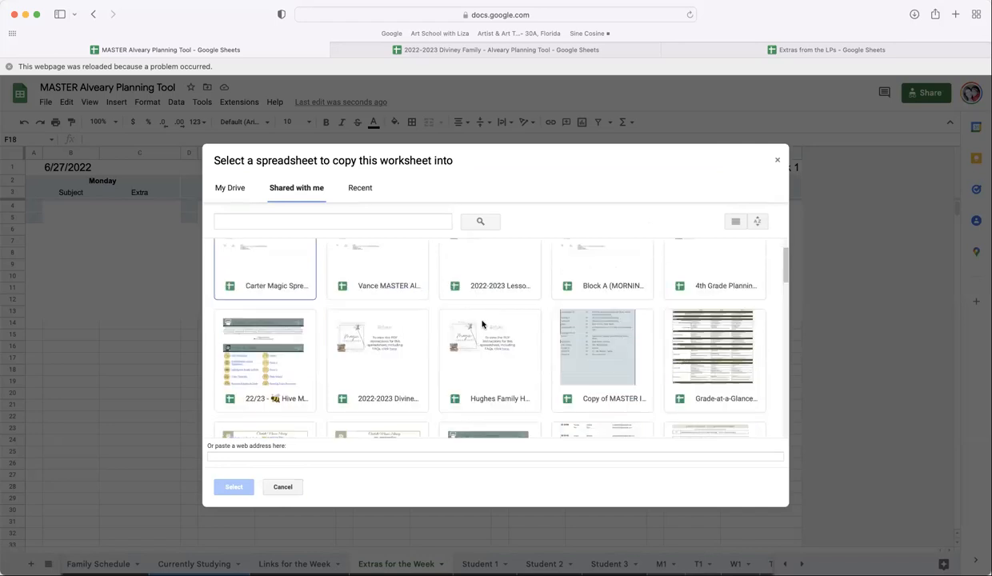
pyautogui.click(403, 342)
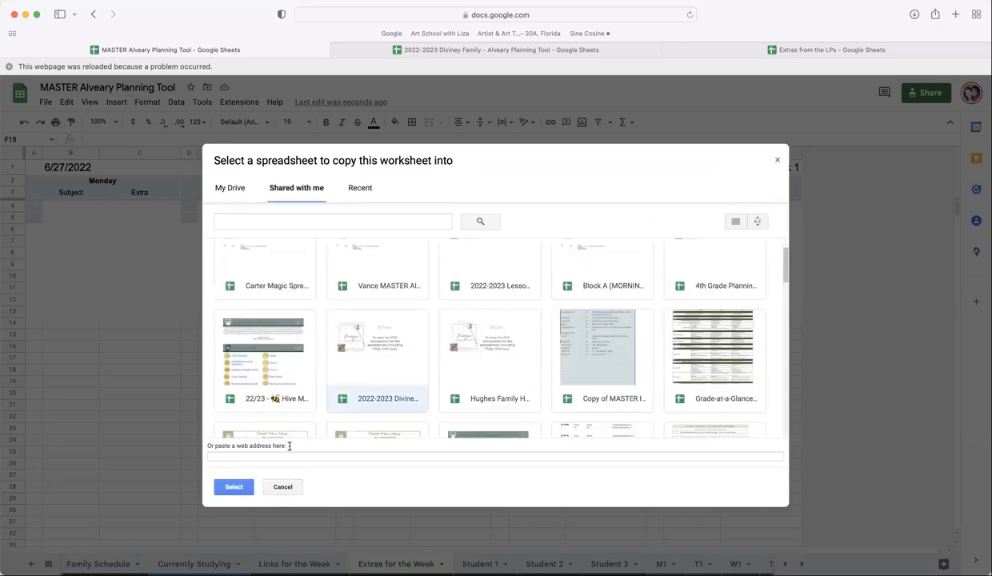
pyautogui.click(250, 487)
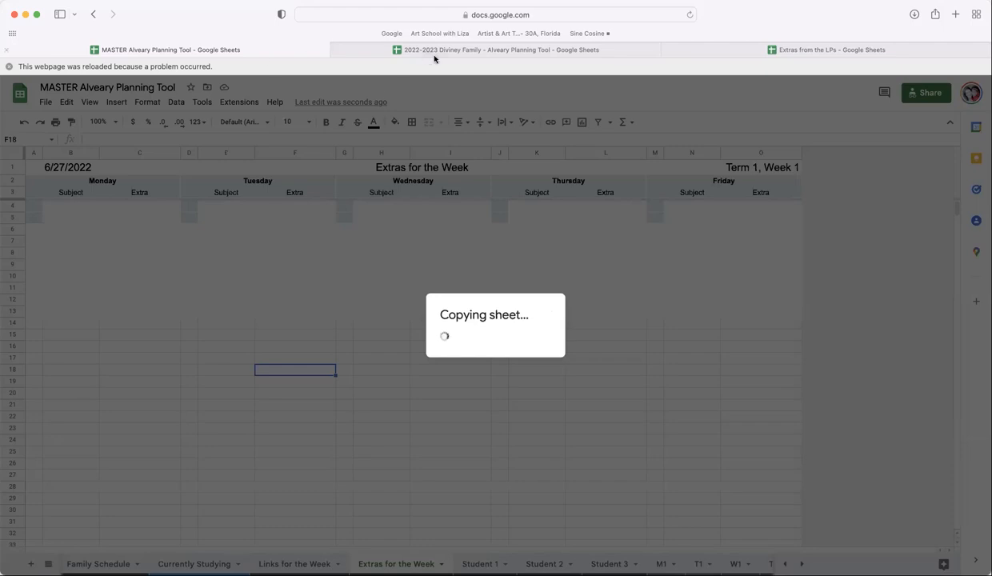
pyautogui.moveTo(458, 54)
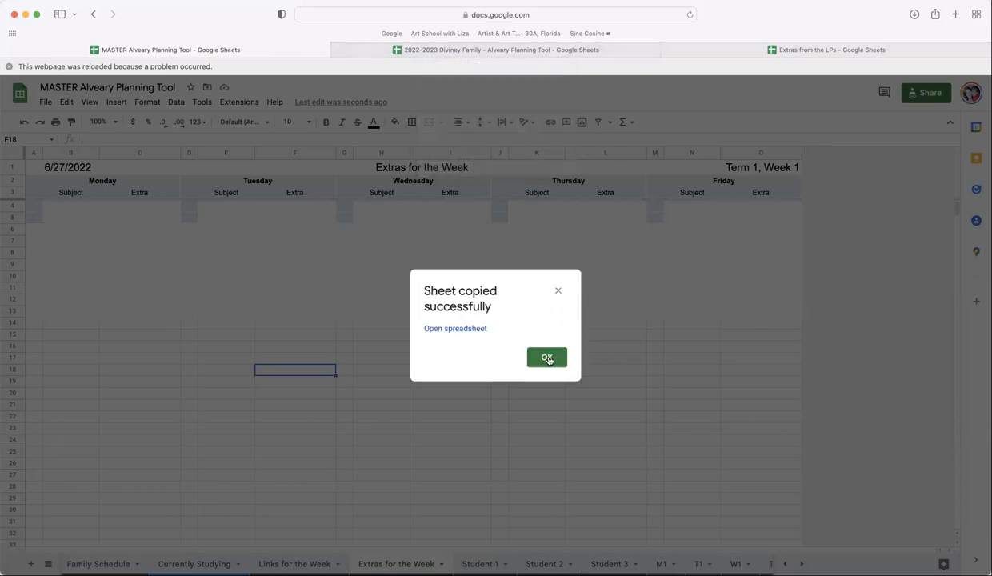
pyautogui.click(562, 355)
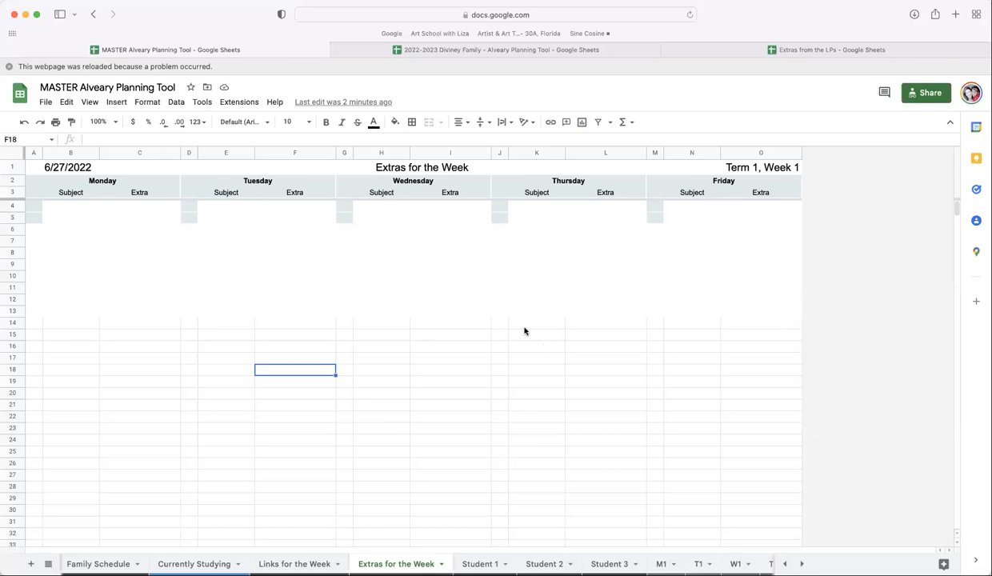
# - In the Diviney Family spreadsheet, rename the copied sheet to Extras for the Week
pyautogui.click(477, 50)
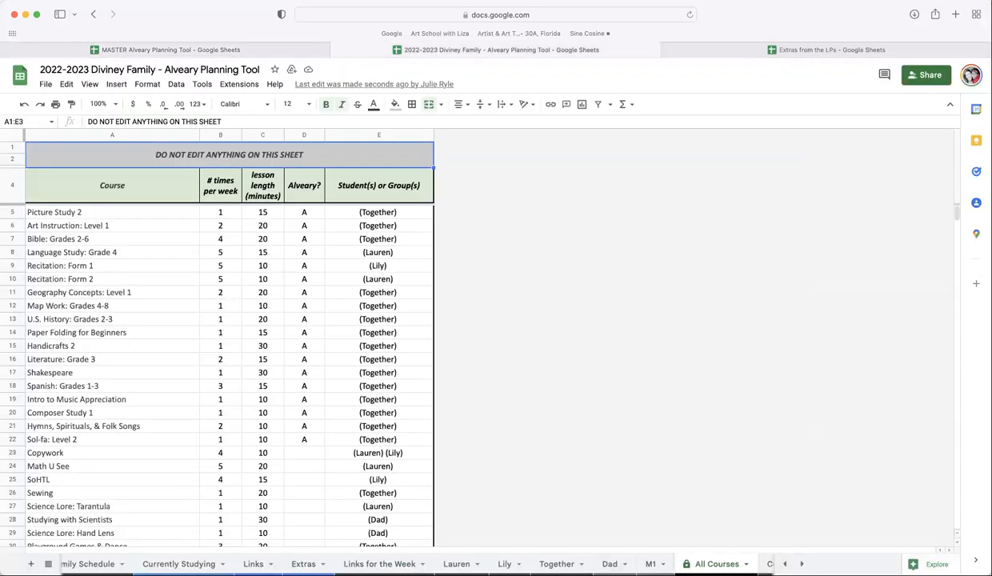
pyautogui.click(701, 563)
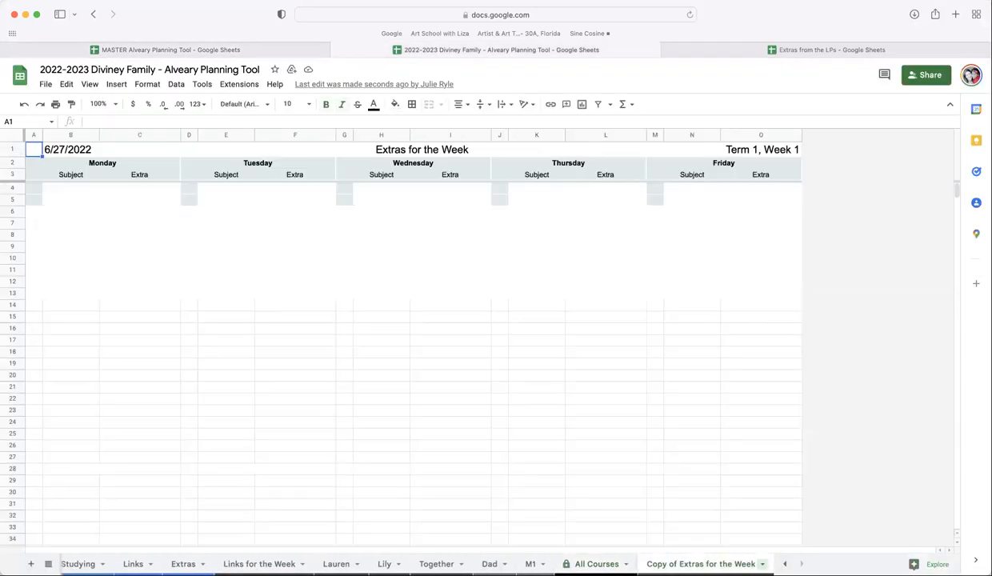
pyautogui.rightClick(681, 564)
pyautogui.click(661, 422)
pyautogui.click(681, 565)
pyautogui.moveTo(681, 565); pyautogui.dragTo(648, 564)
pyautogui.press('BackSpace')
pyautogui.press('Return')
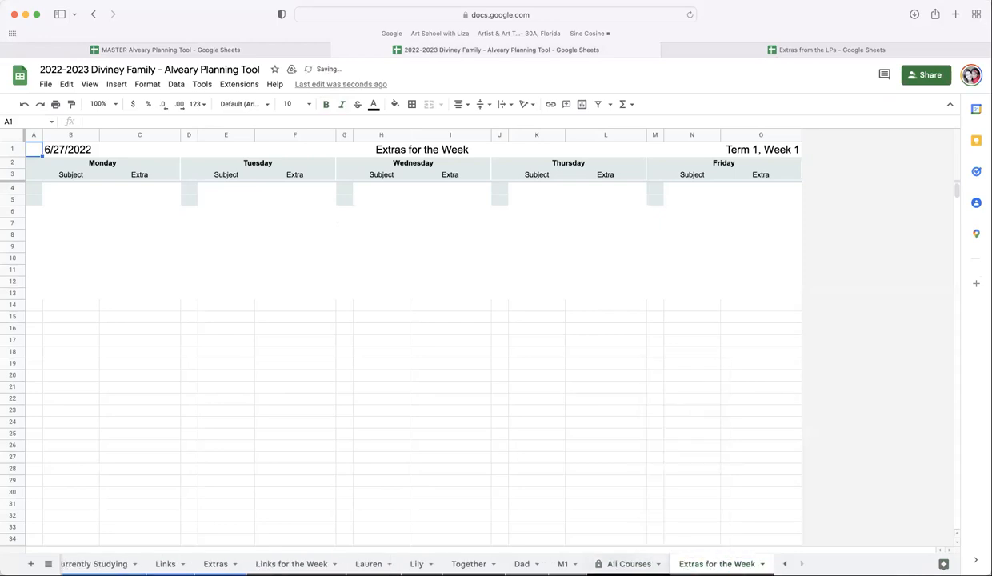
# - Move the Extras for the Week sheet to sit right after the Extras sheet
pyautogui.moveTo(717, 563); pyautogui.dragTo(296, 564)
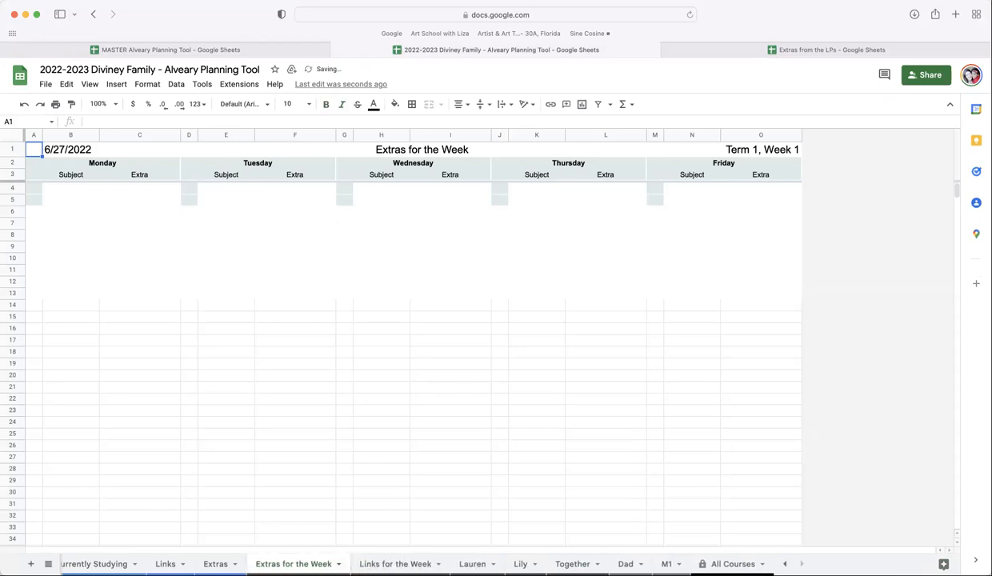
pyautogui.hscroll(-1, 340, 562)
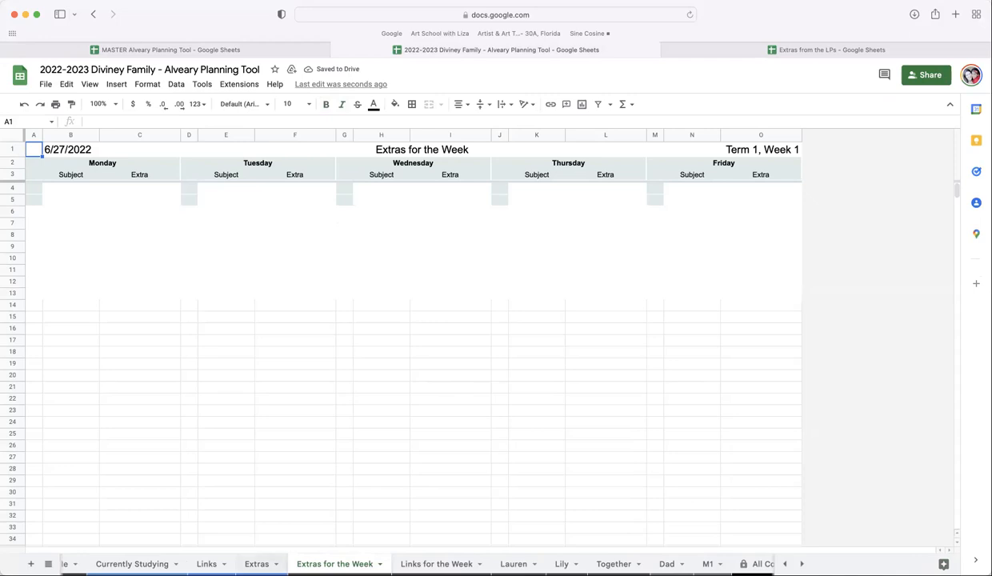
# - Copy the Geography Foundations extras rows from the Extras from the LPs spreadsheet
pyautogui.click(257, 565)
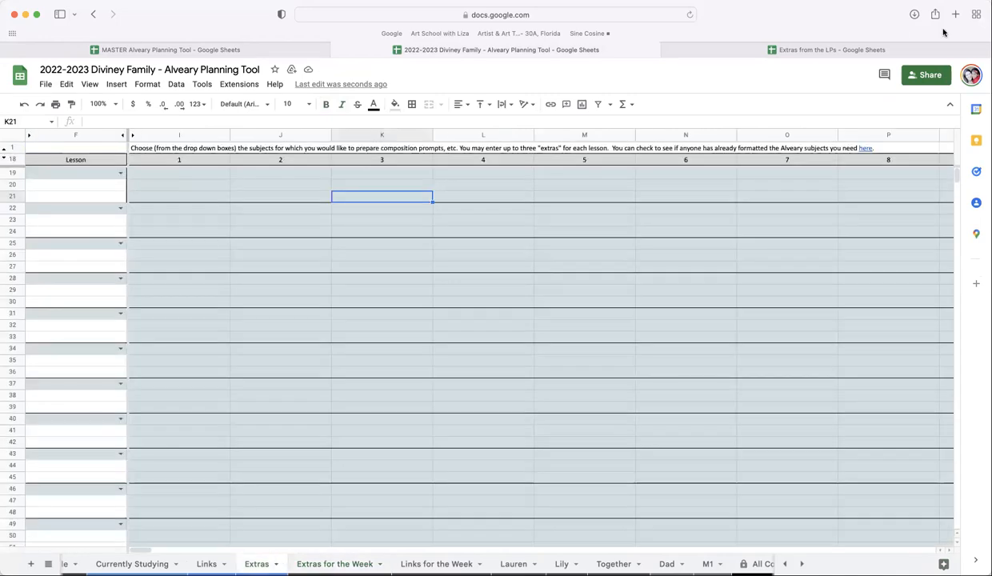
pyautogui.click(724, 51)
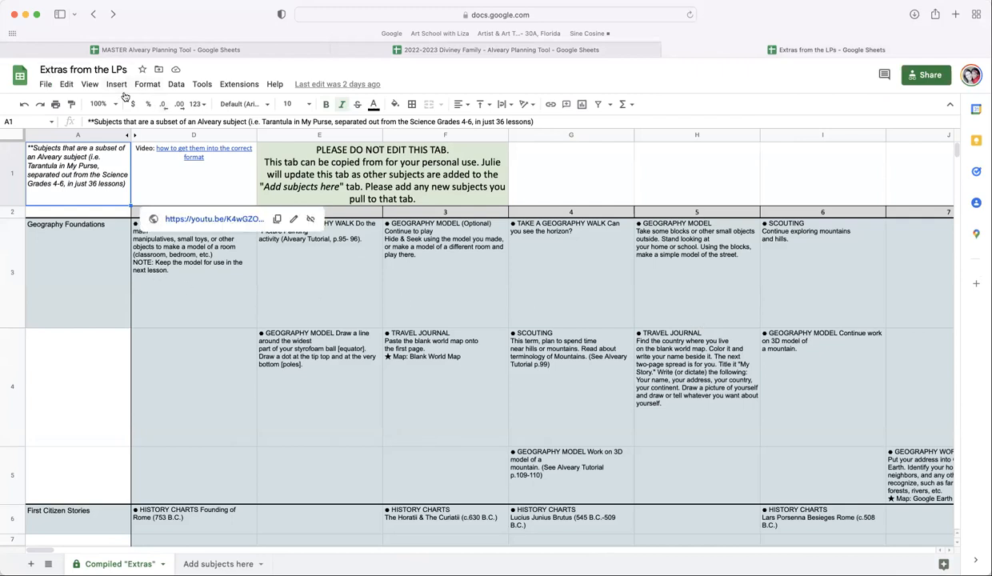
pyautogui.click(196, 298)
pyautogui.hotkey('shift', 'Right')
pyautogui.moveTo(461, 409); pyautogui.dragTo(963, 471)
pyautogui.press('super+c')
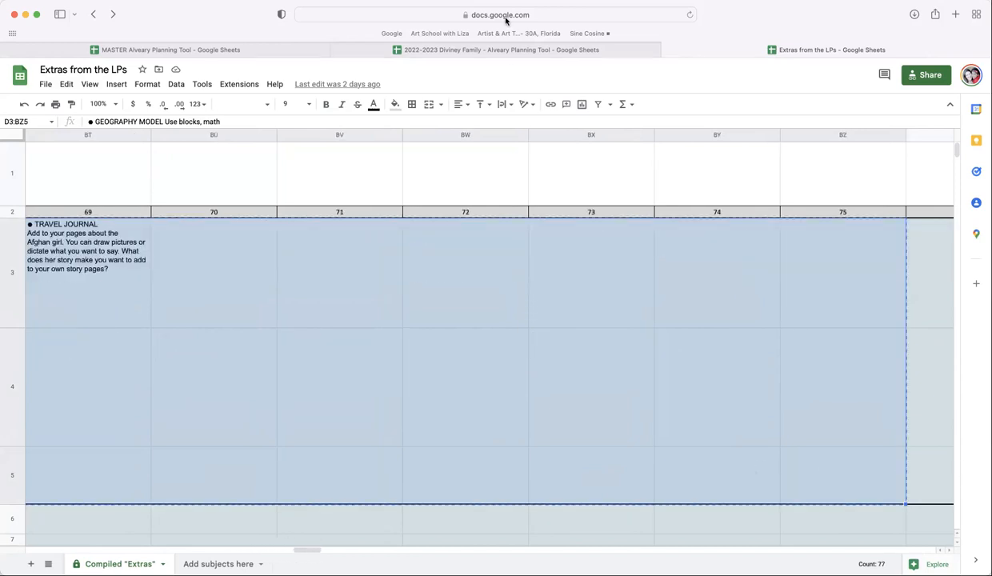
# - In the Diviney Family Extras sheet, set the first lesson subject to Science Lore: Tarantula
pyautogui.click(477, 51)
pyautogui.click(117, 172)
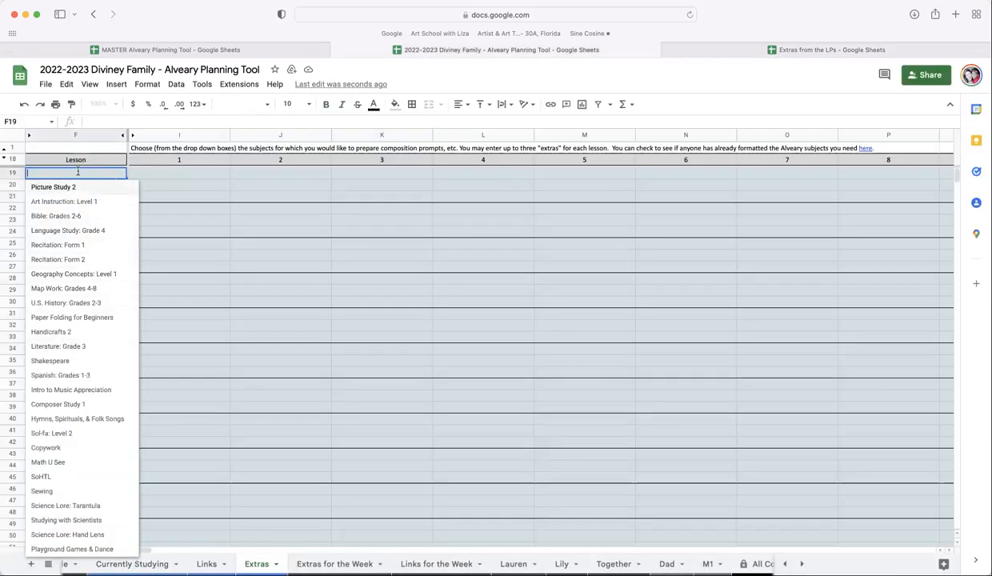
pyautogui.write('ge')
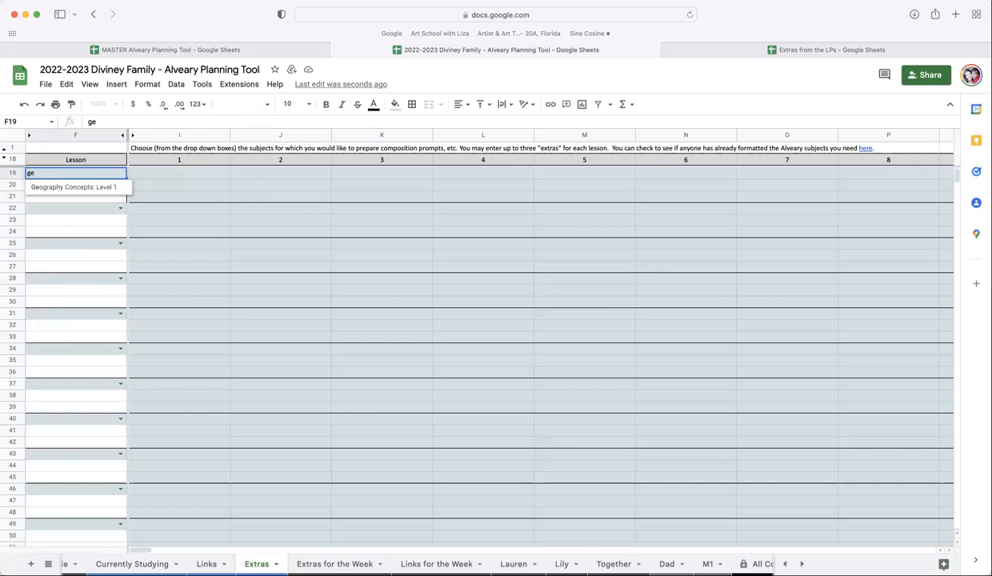
pyautogui.press('Escape')
pyautogui.click(120, 173)
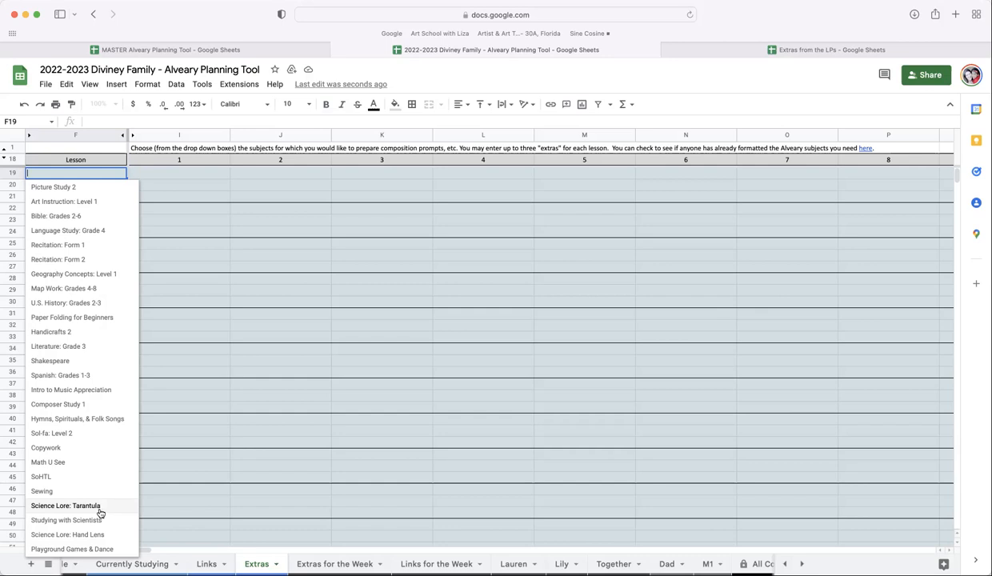
pyautogui.click(65, 506)
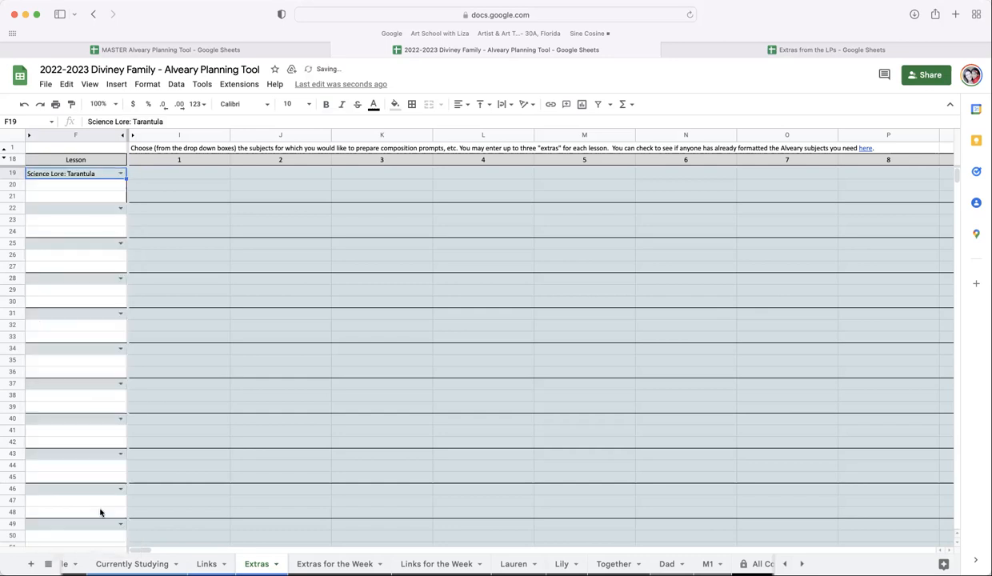
# - In Extras from the LPs, select and copy the Science: Tarantula extras range D27:AL29
pyautogui.click(720, 53)
pyautogui.hscroll(-15, 160, 300)
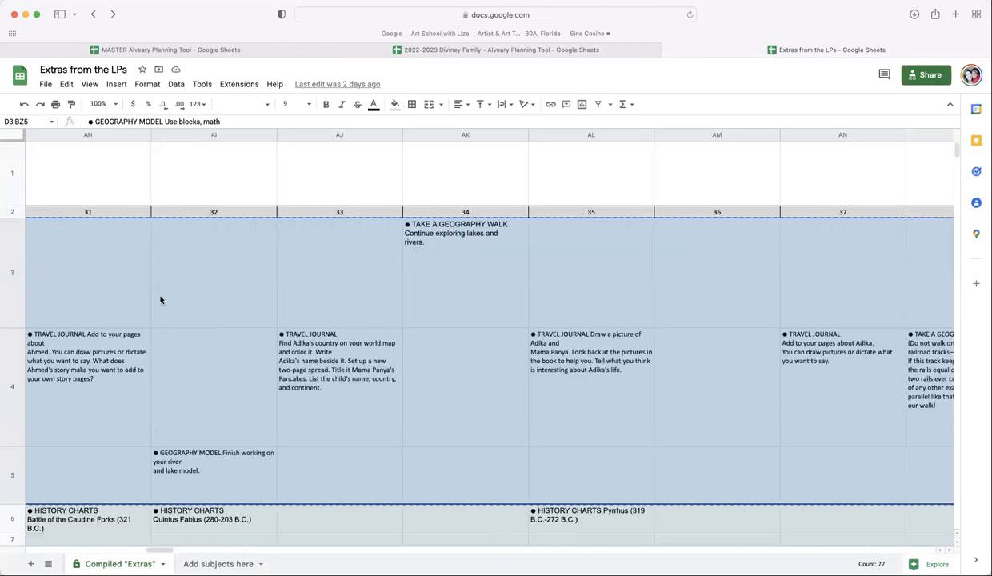
pyautogui.hscroll(-3, 157, 314)
pyautogui.scroll(-5, 157, 314)
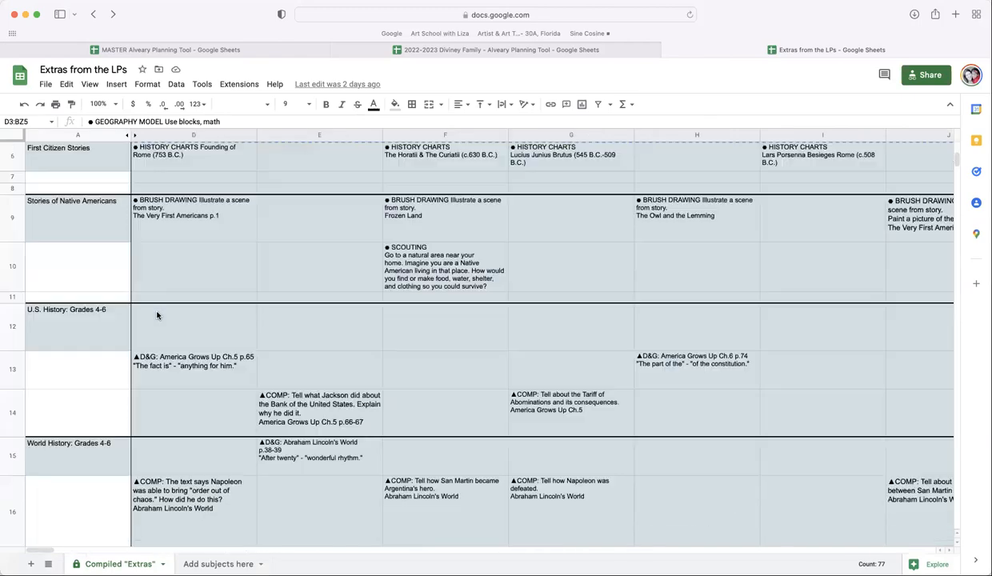
pyautogui.scroll(-5, 157, 315)
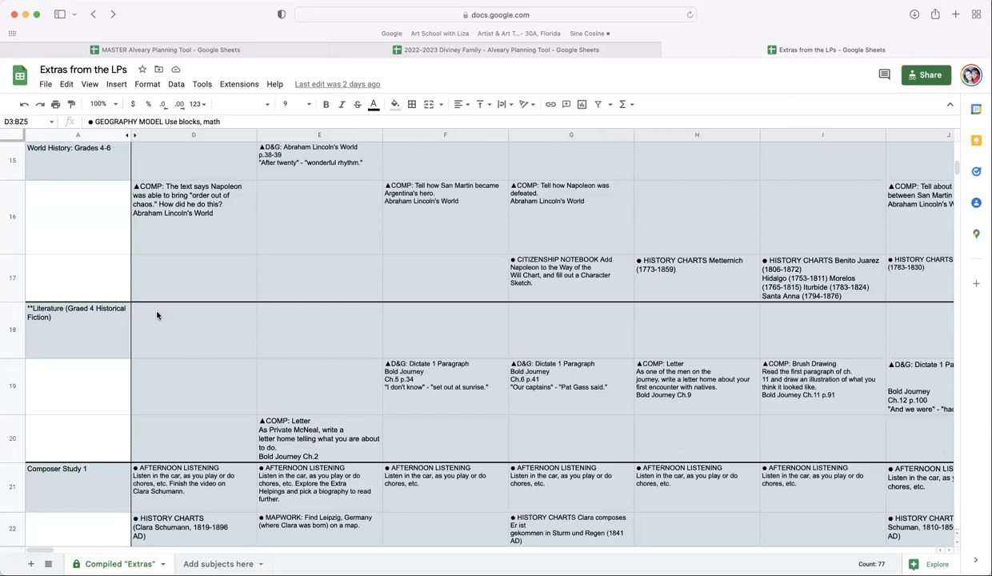
pyautogui.scroll(-5, 158, 315)
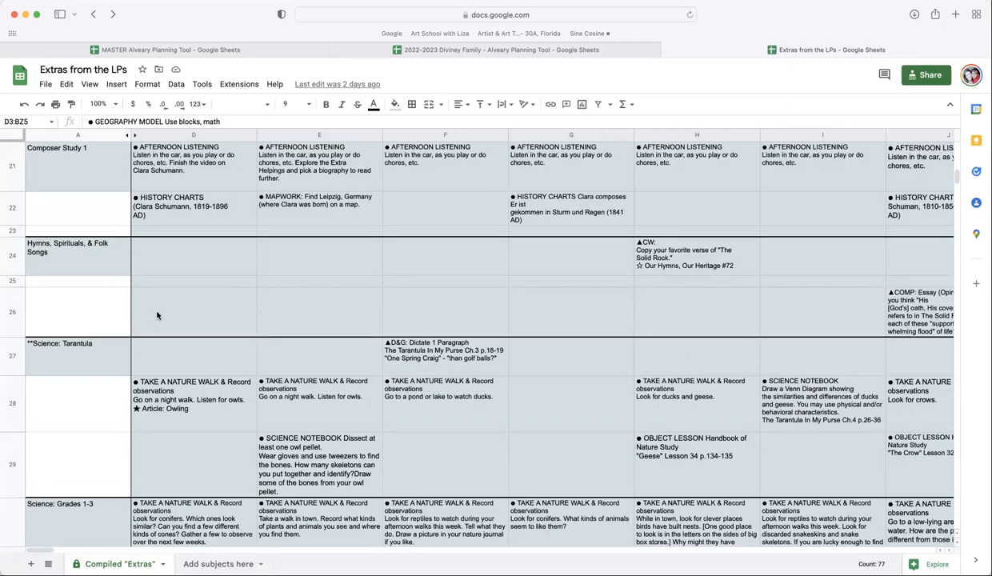
pyautogui.click(152, 355)
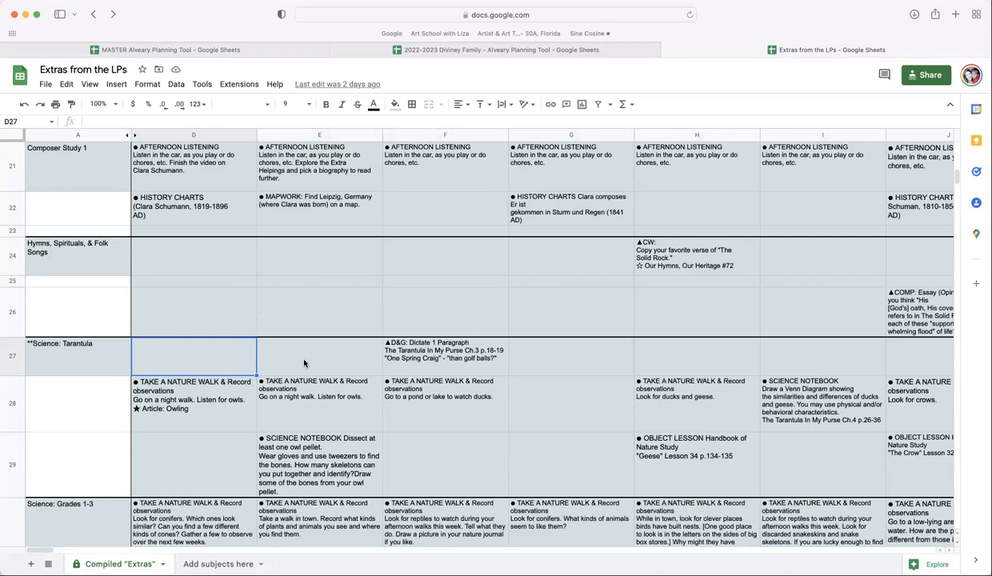
pyautogui.scroll(-5, 305, 363)
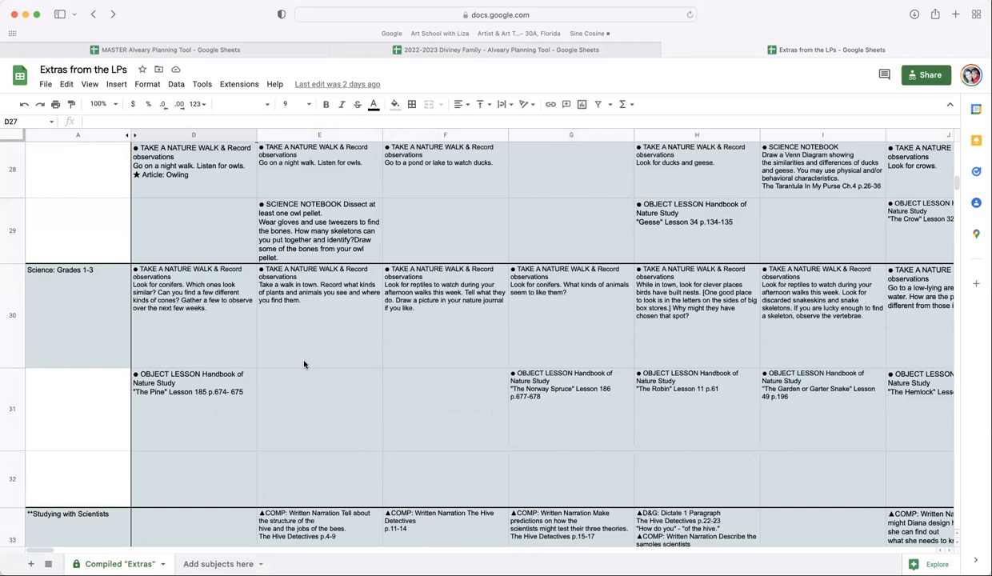
pyautogui.scroll(-4, 304, 363)
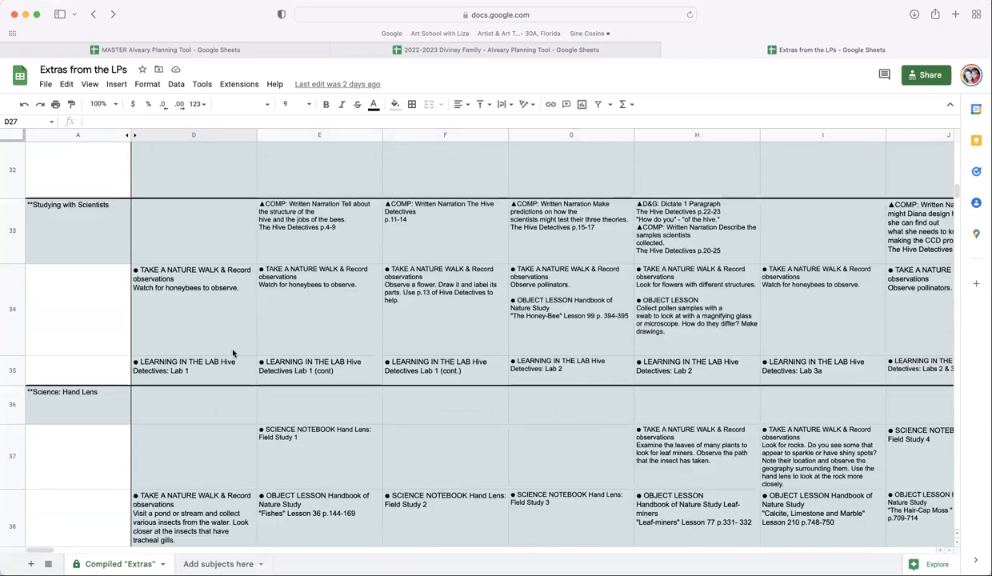
pyautogui.scroll(3, 232, 353)
pyautogui.scroll(3, 220, 224)
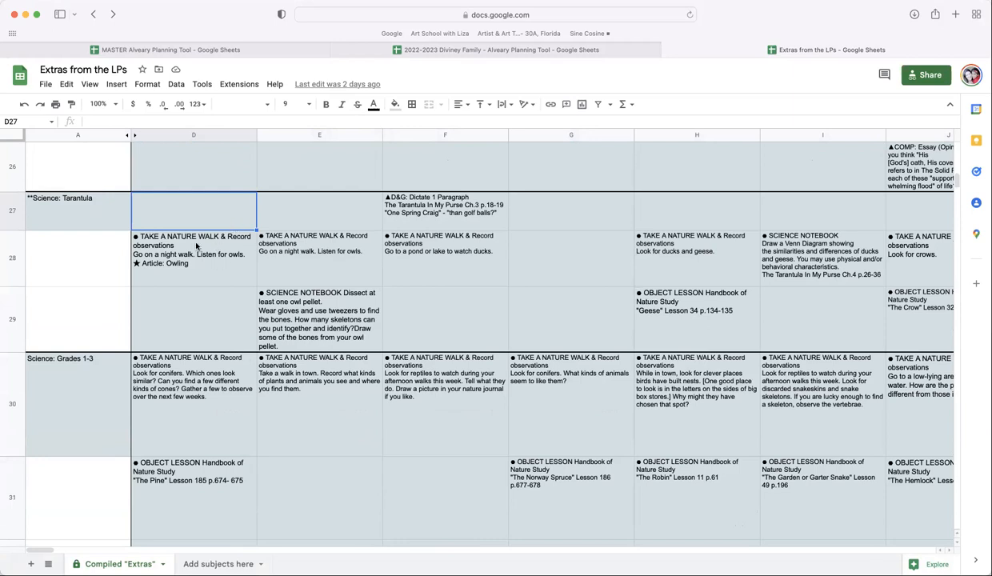
pyautogui.hscroll(15, 608, 272)
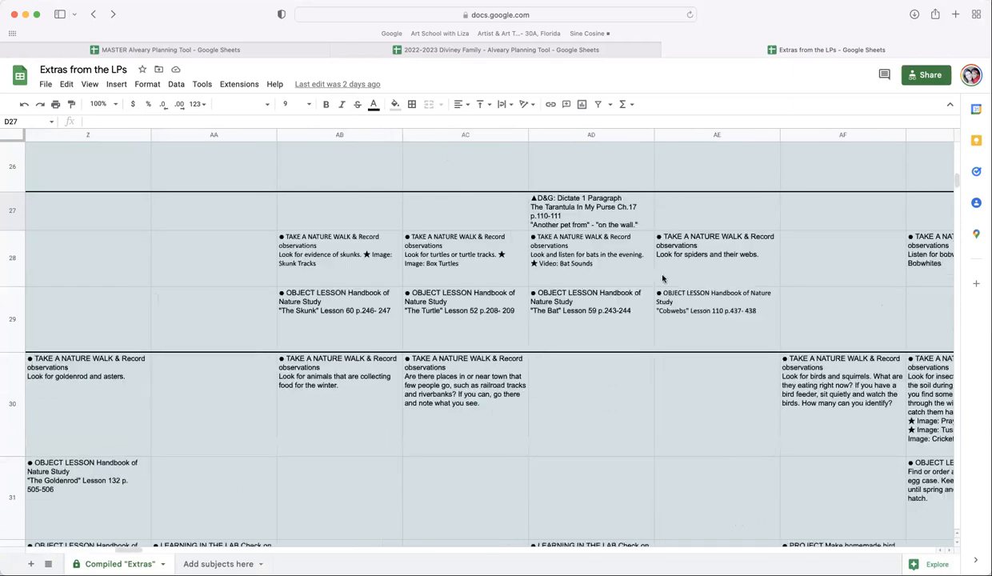
pyautogui.hscroll(6, 500, 332)
pyautogui.keyDown('shift'); pyautogui.click(500, 332); pyautogui.keyUp('shift')
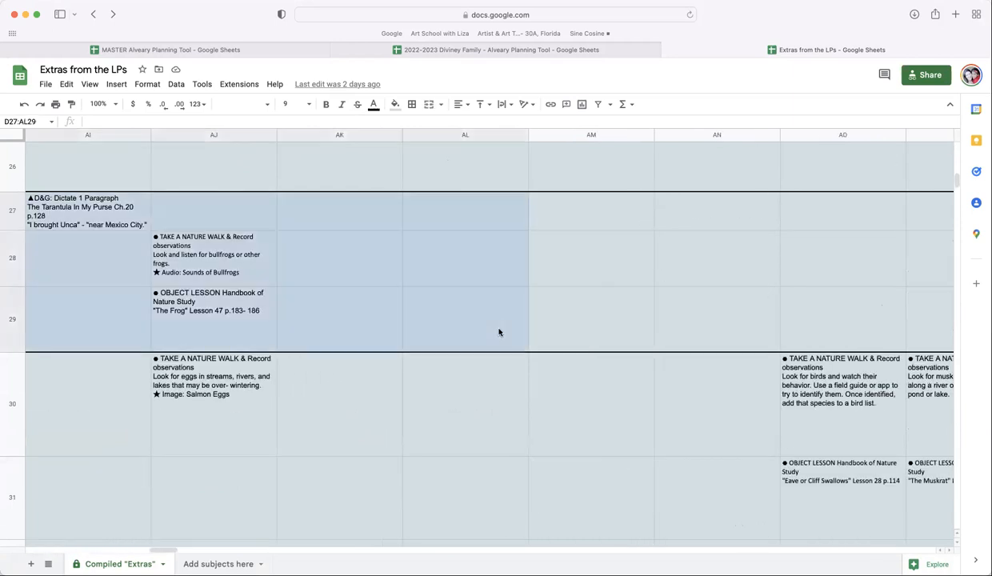
pyautogui.click(355, 50)
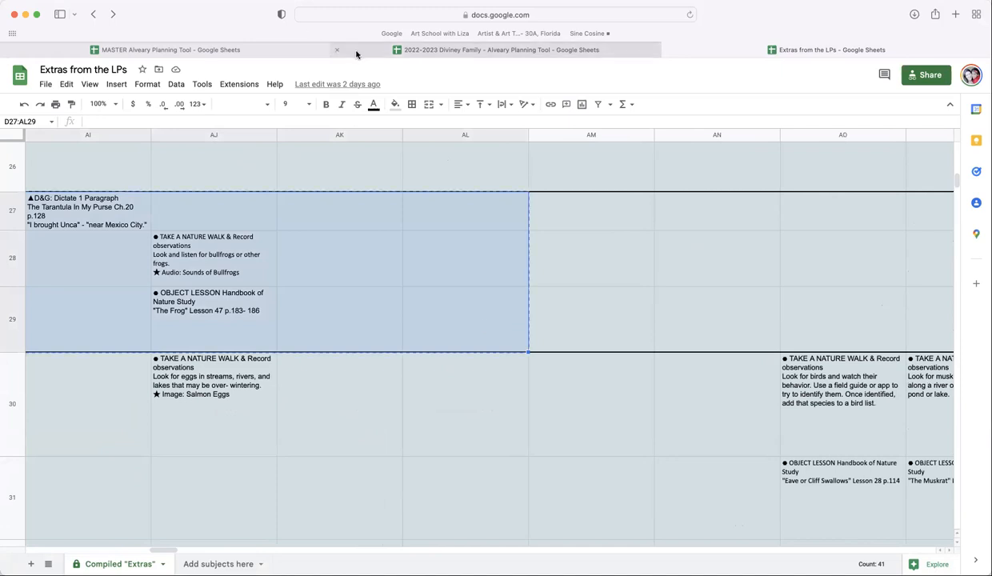
# - Paste the copied Tarantula extras as values into the Science Lore: Tarantula lesson row of the Diviney Family Extras sheet
pyautogui.click(171, 178)
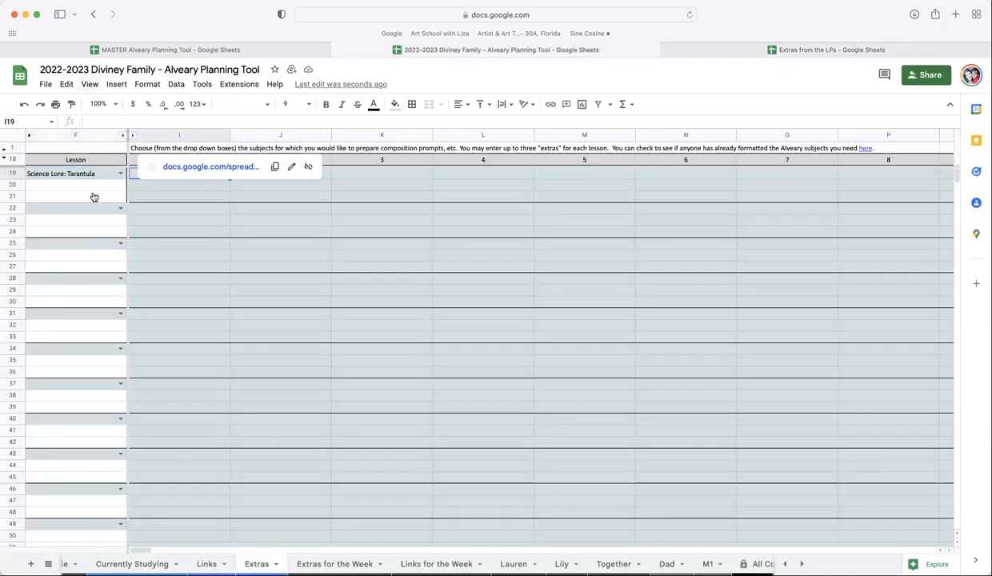
pyautogui.click(66, 84)
pyautogui.moveTo(193, 204)
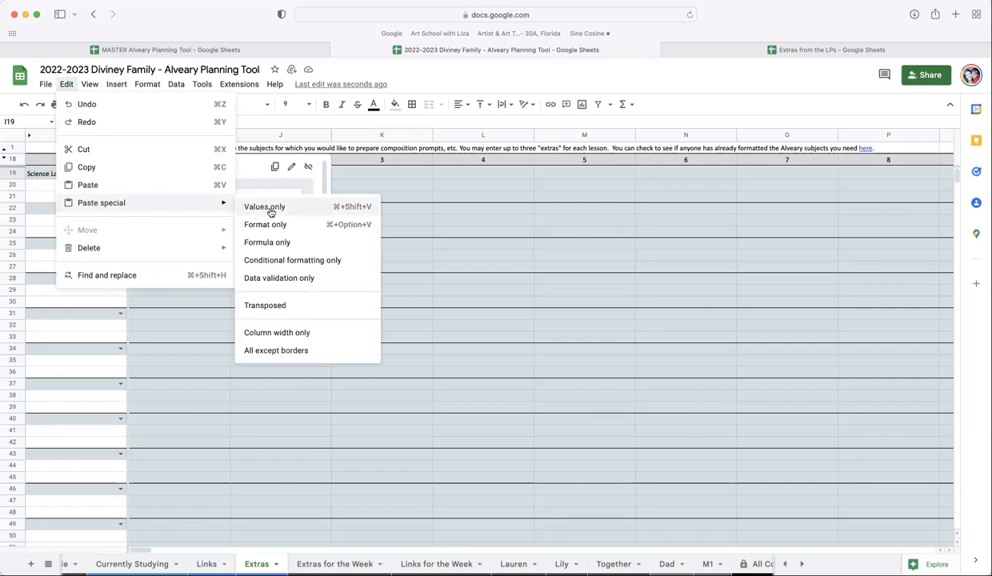
pyautogui.press('super+v')
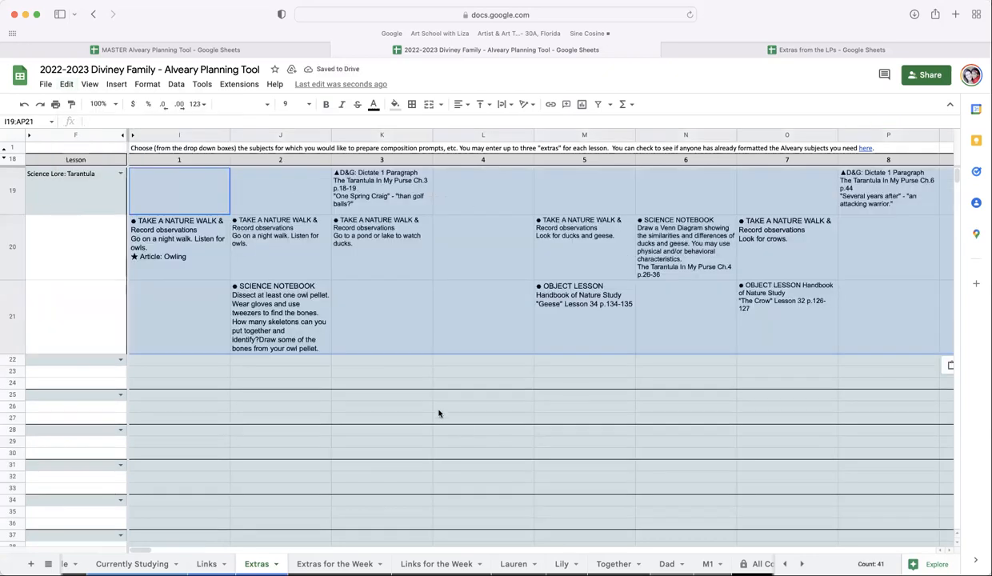
# - Set the next lesson subject below it to Studying with Scientists
pyautogui.click(122, 358)
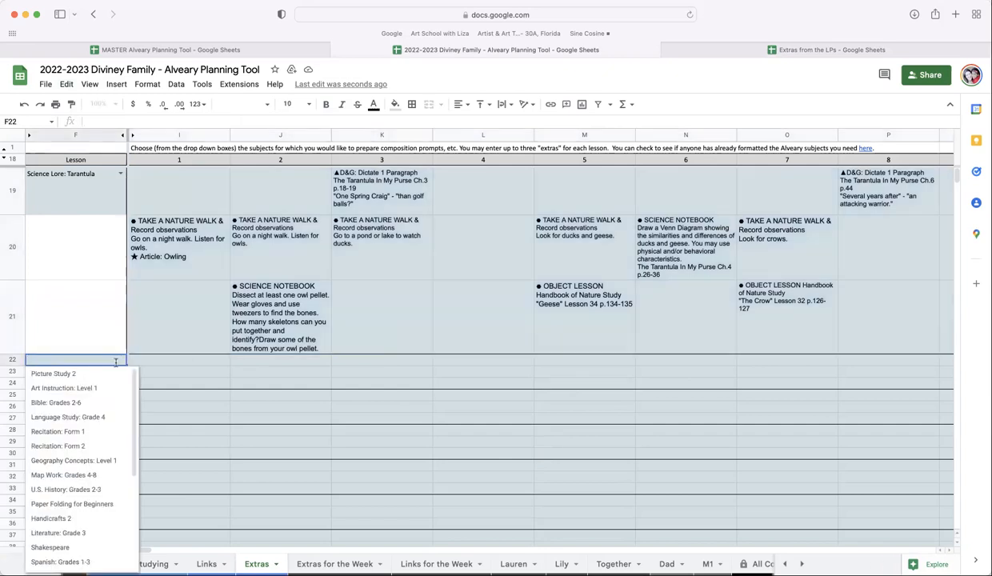
pyautogui.scroll(-5, 85, 488)
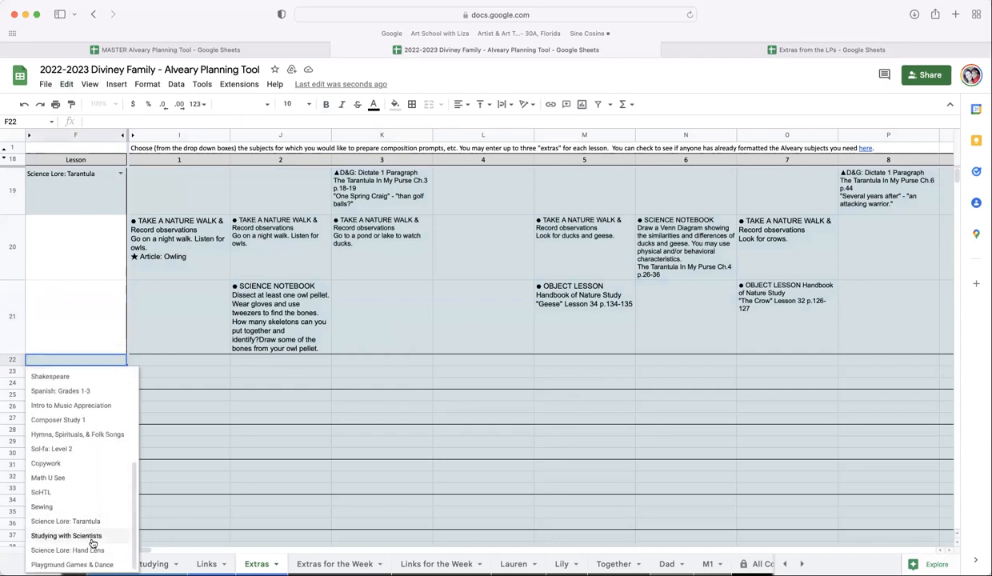
pyautogui.click(91, 536)
# - In Extras from the LPs, select and copy the Studying with Scientists extras range D33:BI35
pyautogui.click(732, 53)
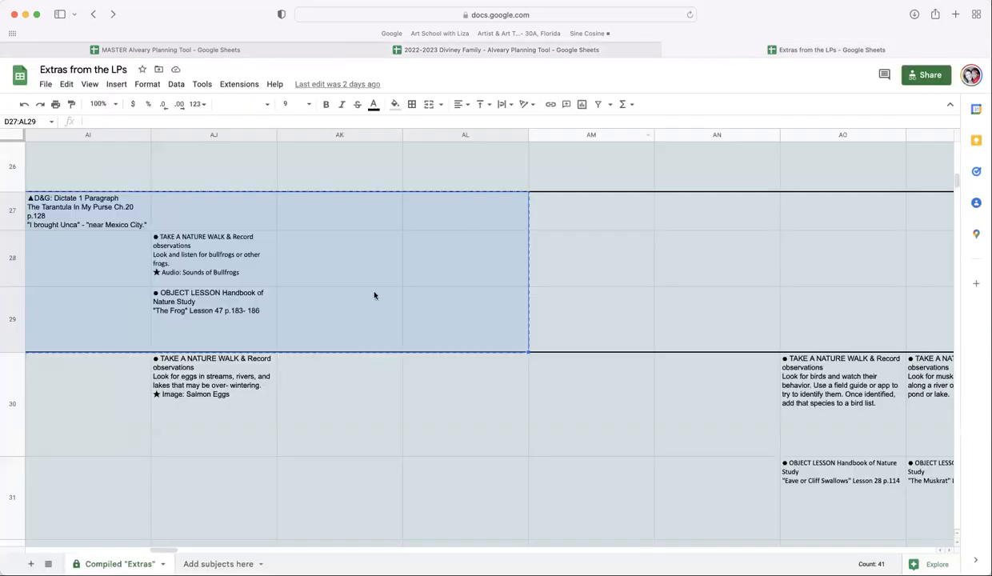
pyautogui.scroll(-6, 232, 375)
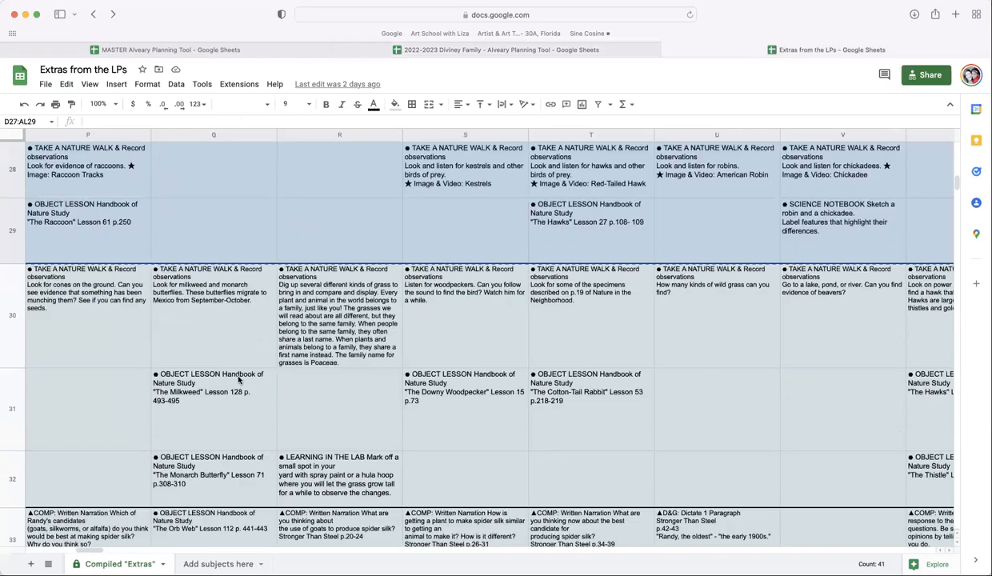
pyautogui.hscroll(-15, 238, 379)
pyautogui.scroll(-2, 217, 321)
pyautogui.moveTo(217, 322); pyautogui.dragTo(894, 439)
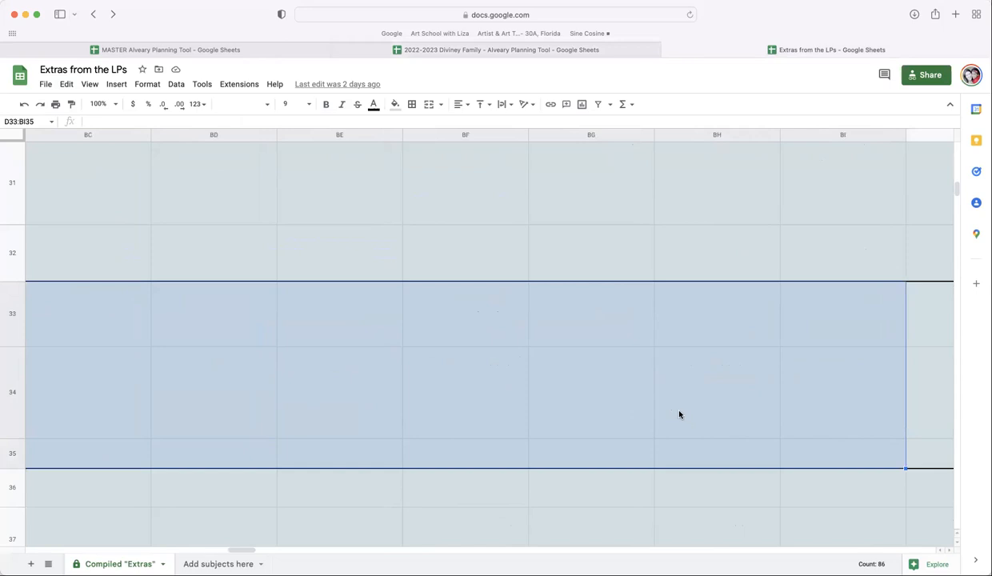
# - Paste the Studying with Scientists extras as values into its lesson row in the Diviney Family Extras sheet
pyautogui.click(474, 51)
pyautogui.click(169, 362)
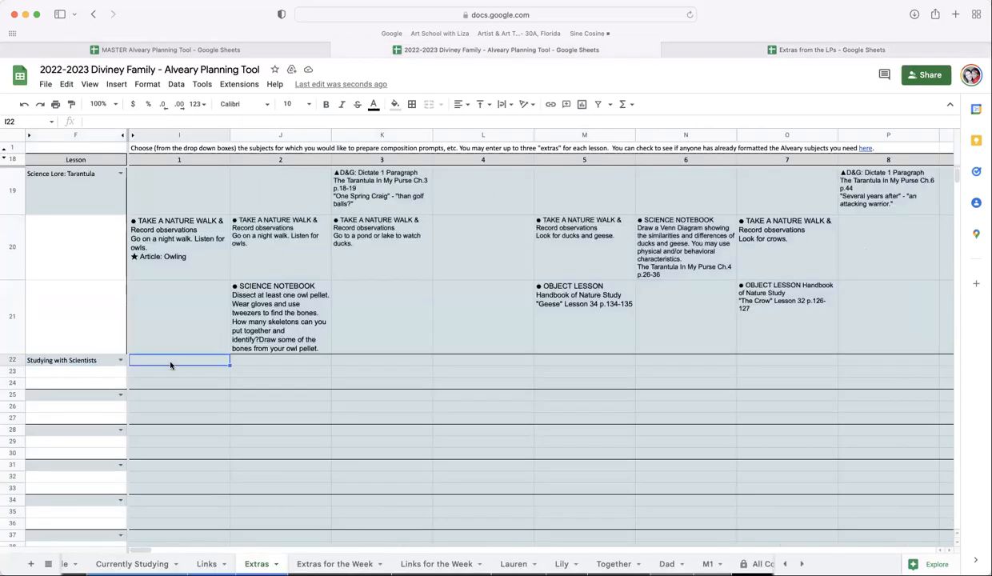
pyautogui.click(67, 84)
pyautogui.moveTo(112, 208)
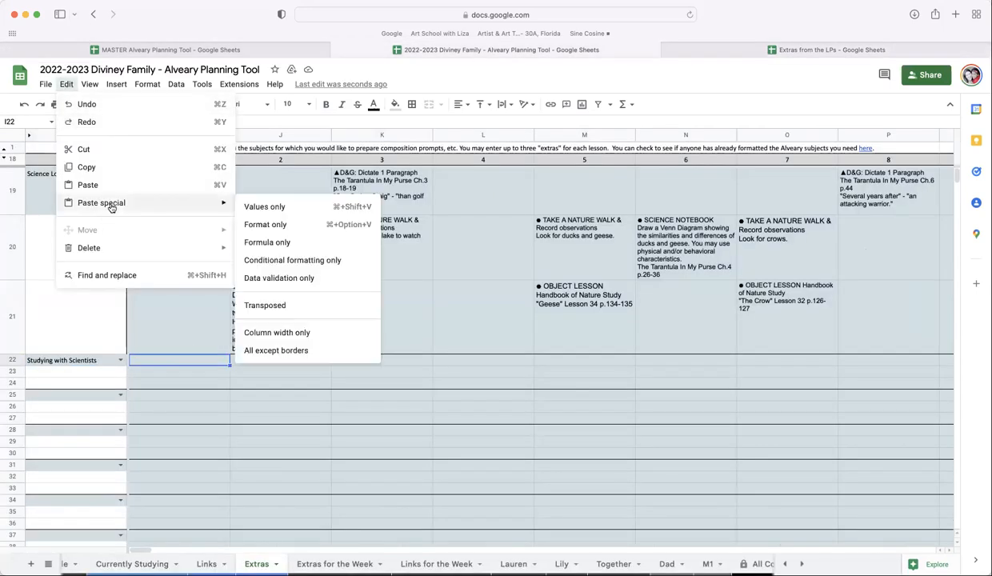
pyautogui.click(264, 207)
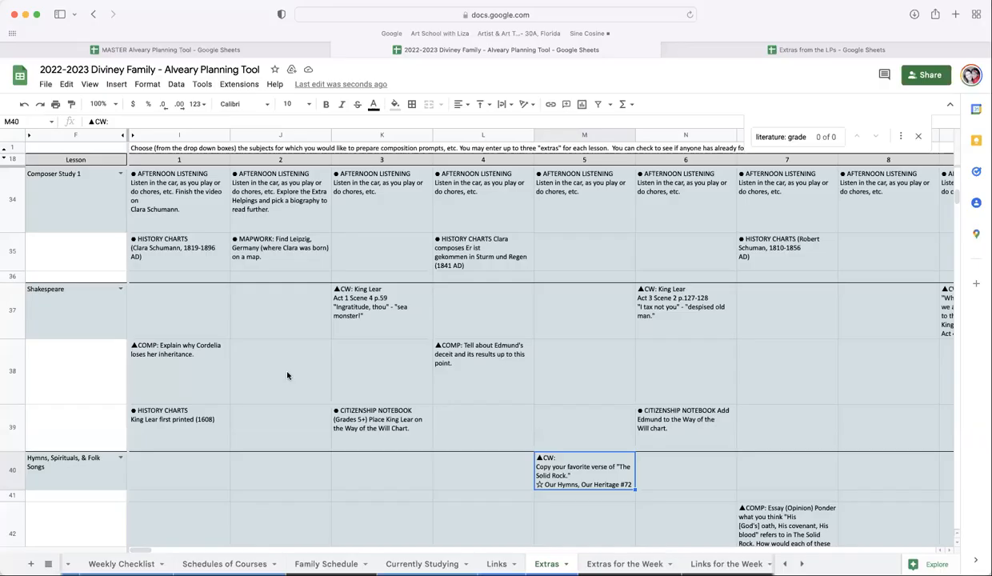
# - Scroll through the Extras sheet to review the lessons already filled with extras
pyautogui.scroll(1, 288, 376)
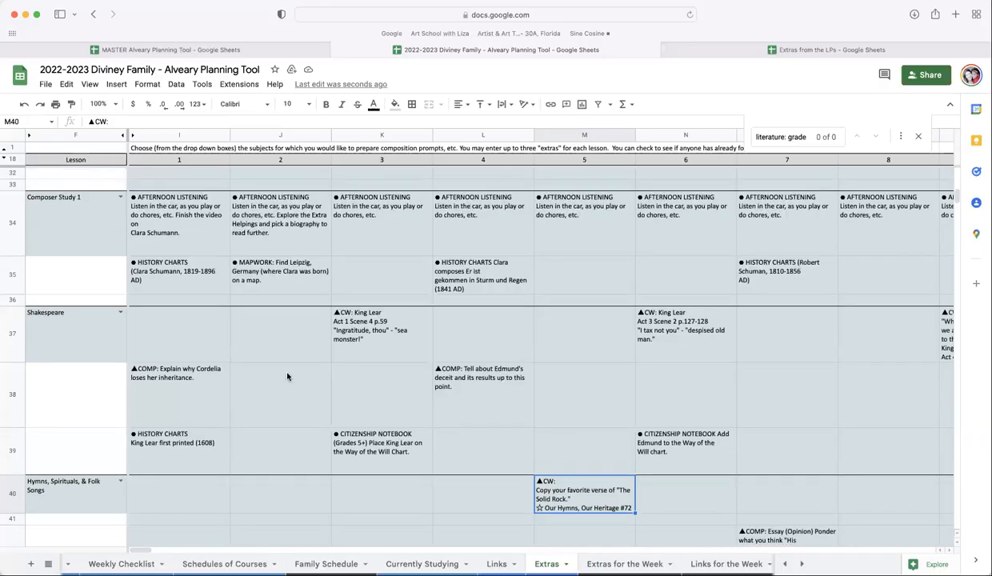
pyautogui.scroll(5, 289, 376)
pyautogui.scroll(3, 239, 386)
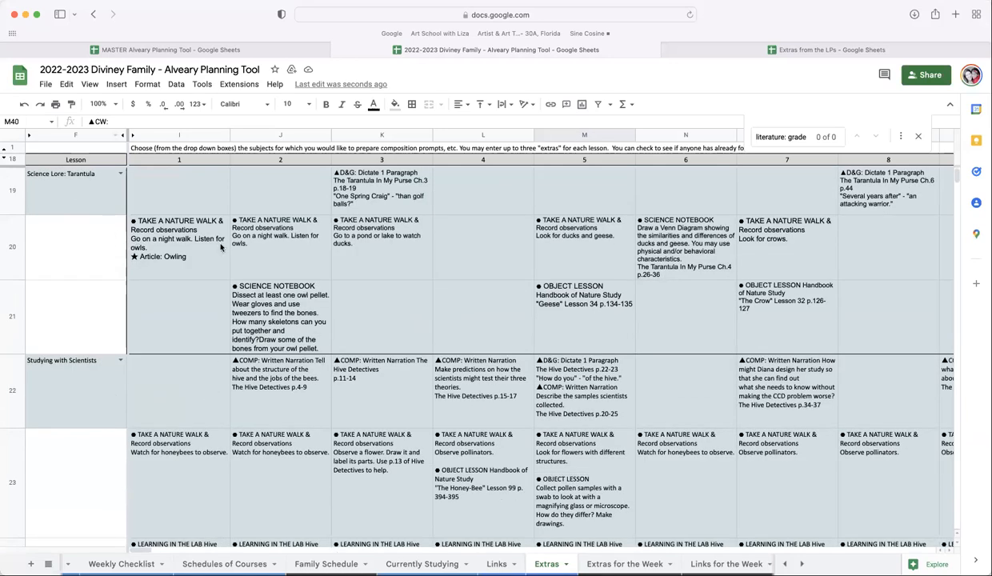
pyautogui.scroll(-3, 144, 241)
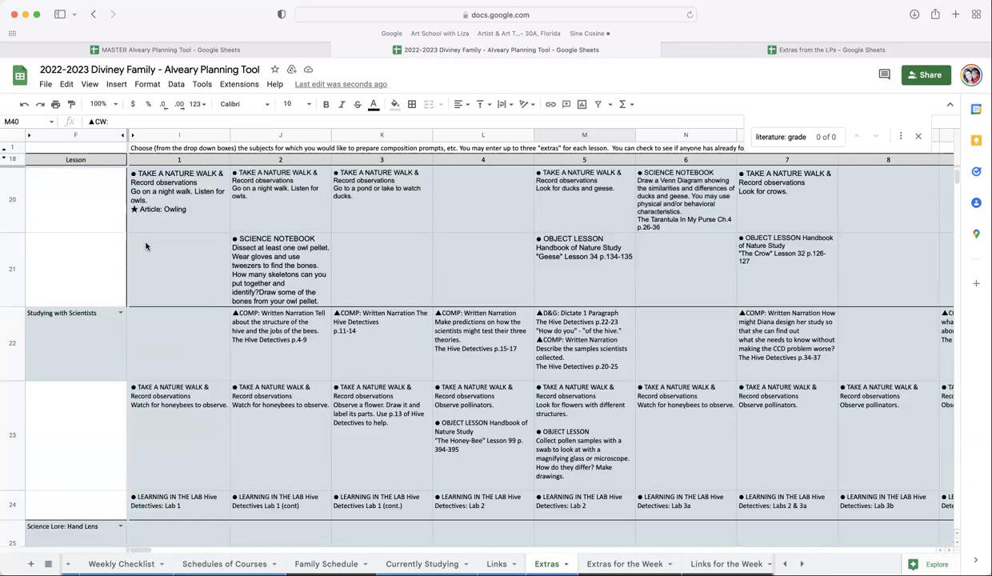
pyautogui.scroll(-5, 154, 370)
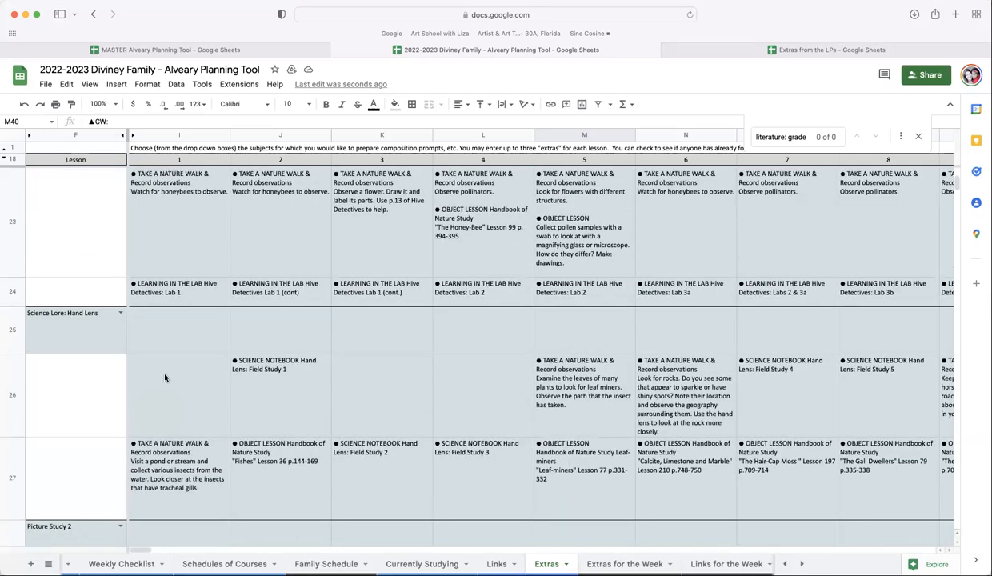
pyautogui.scroll(-4, 164, 376)
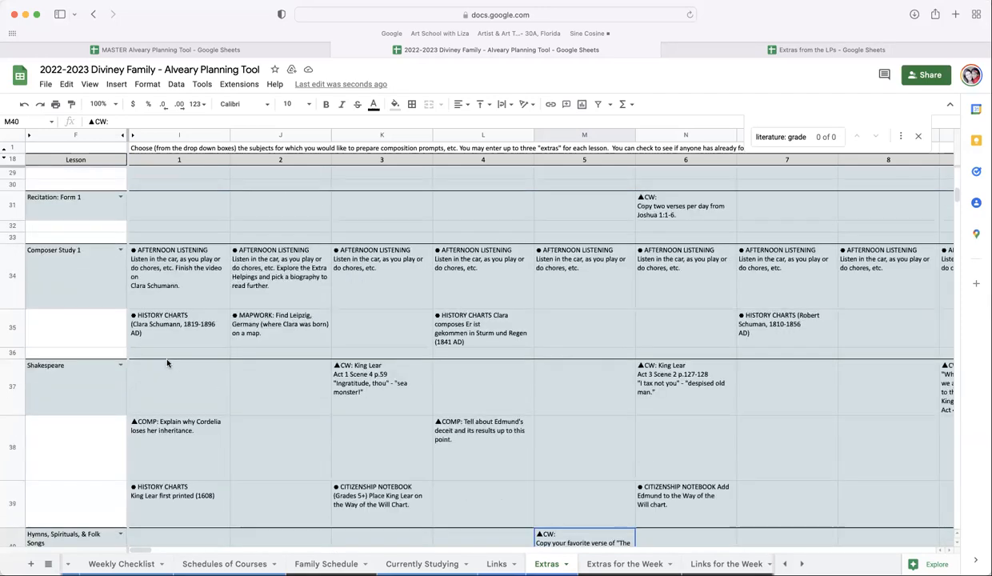
pyautogui.scroll(-3, 166, 364)
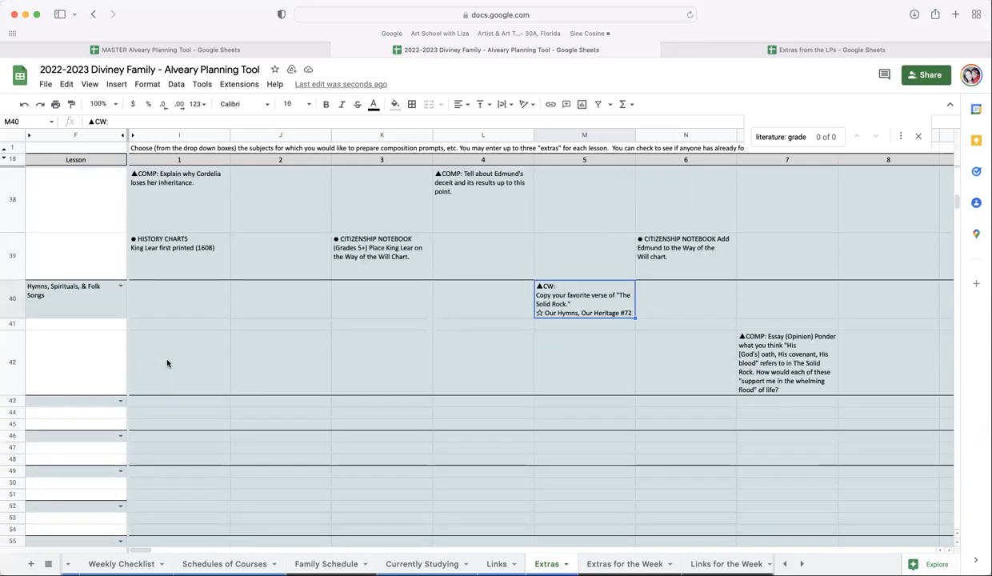
pyautogui.click(119, 400)
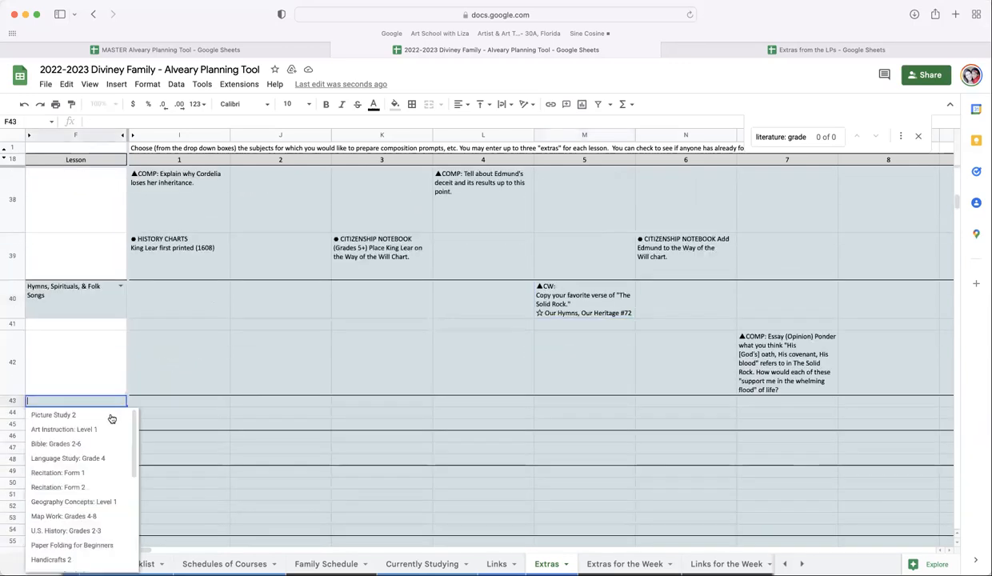
pyautogui.scroll(-3, 101, 429)
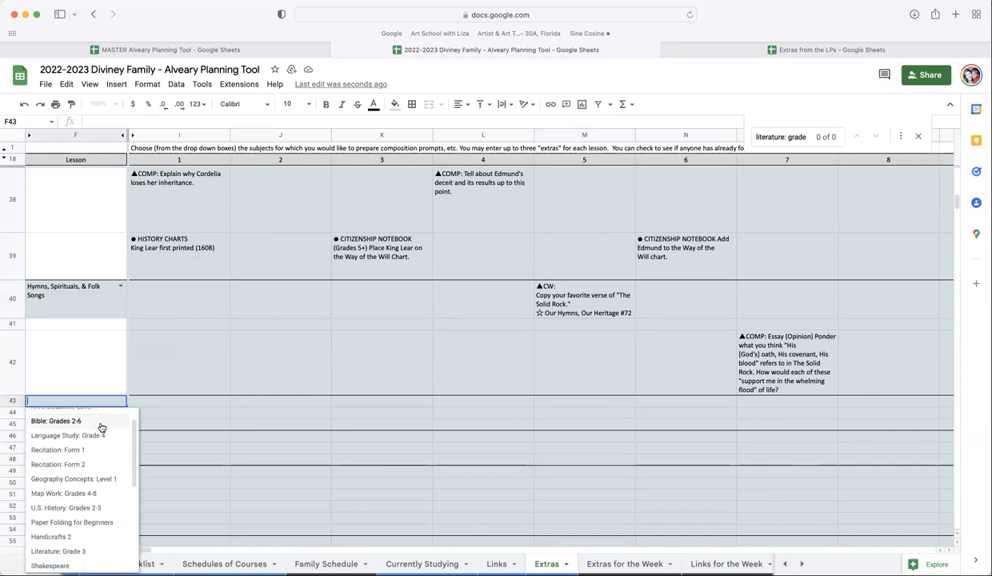
pyautogui.scroll(-3, 101, 428)
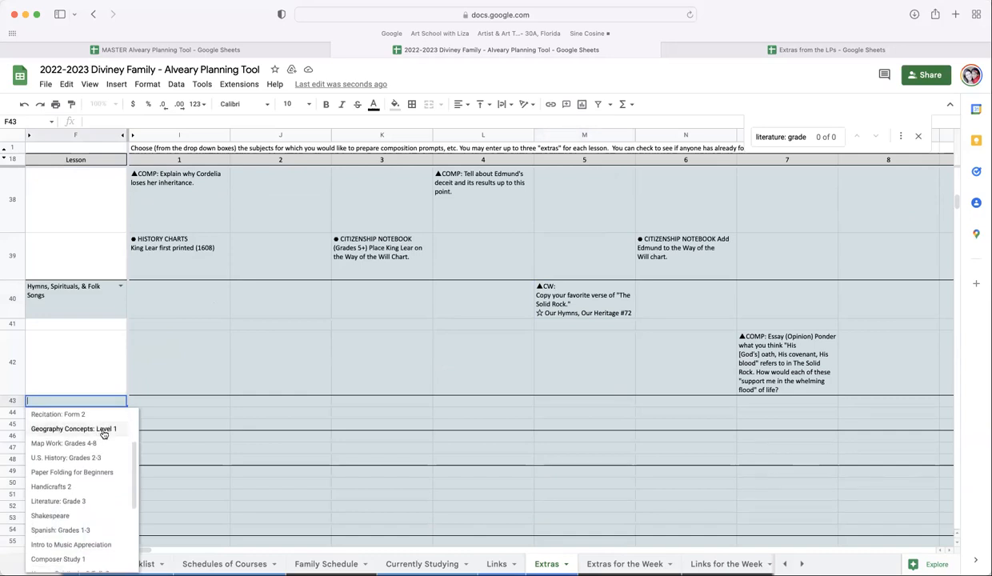
pyautogui.scroll(-2, 104, 436)
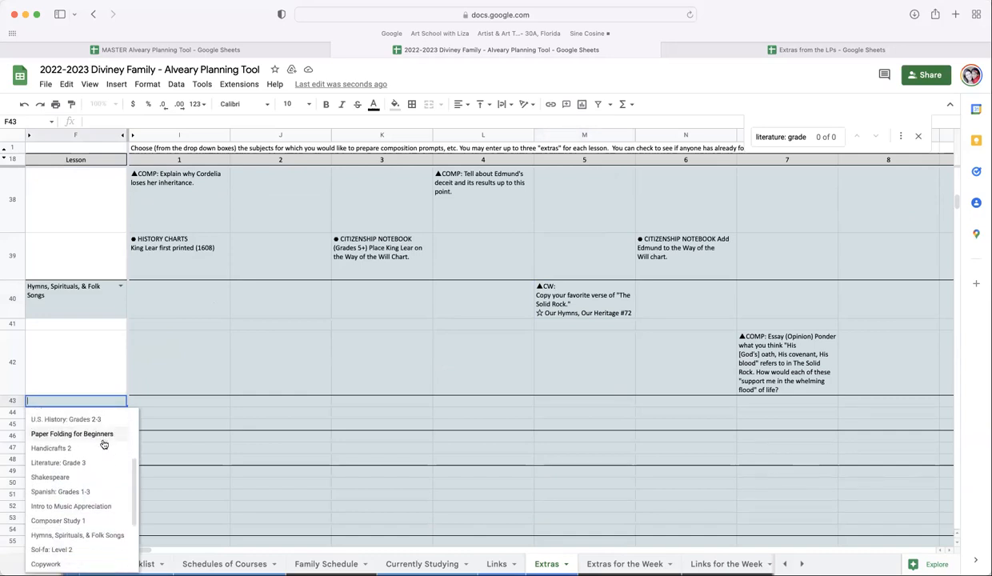
pyautogui.scroll(-1, 104, 444)
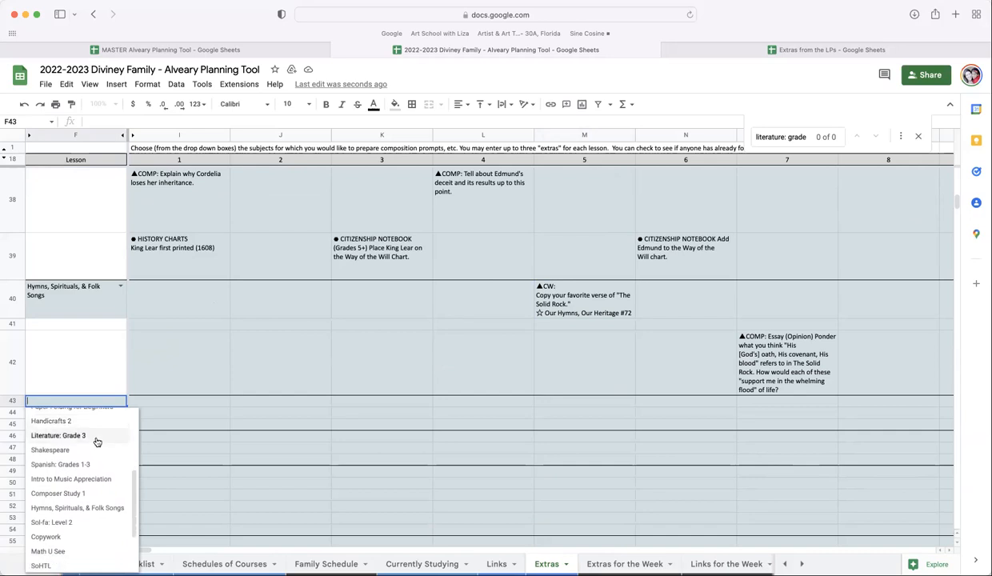
pyautogui.scroll(-5, 96, 442)
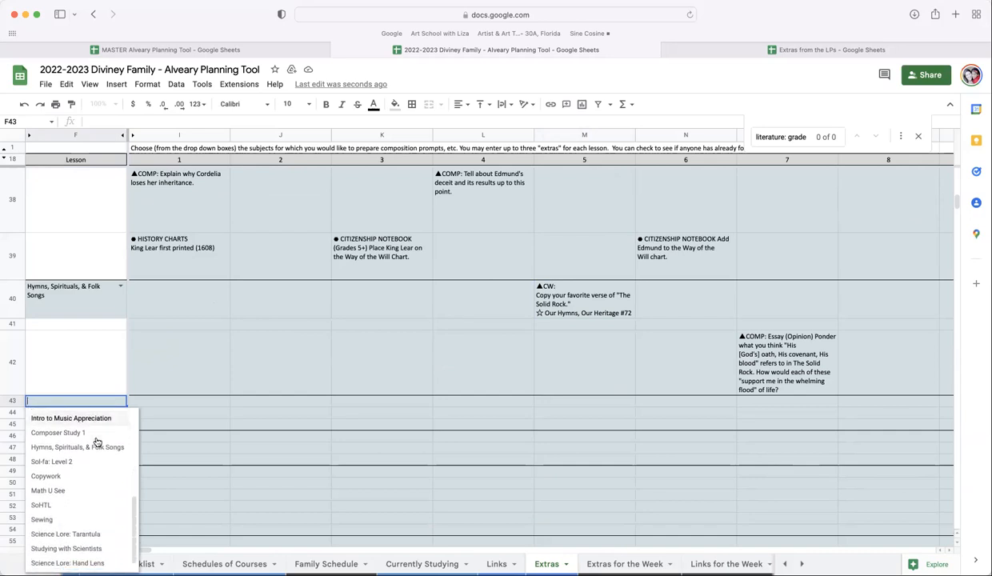
pyautogui.scroll(-1, 97, 442)
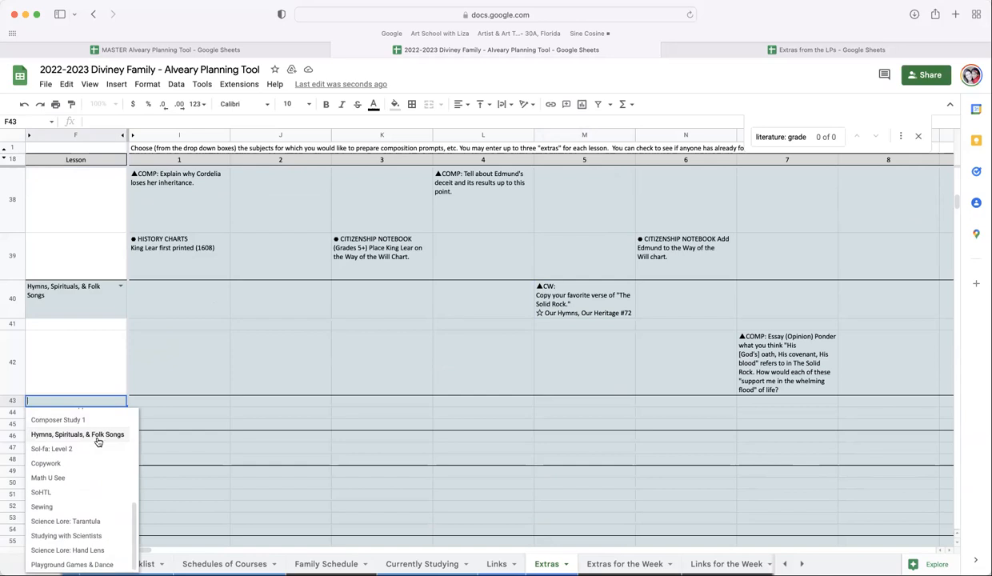
pyautogui.scroll(1, 96, 442)
pyautogui.click(156, 339)
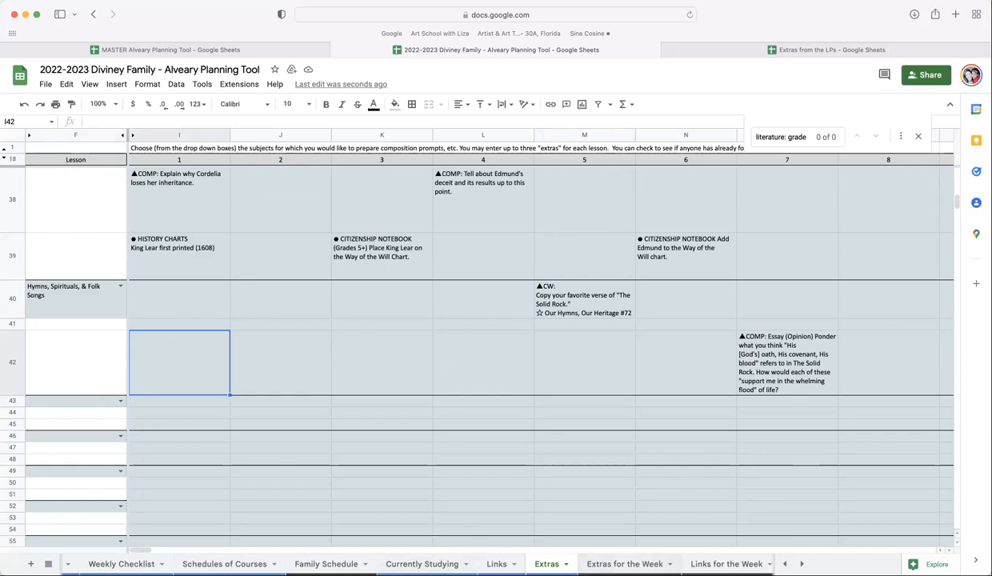
# - Open the Extras for the Week sheet to review its layout and close the find bar
pyautogui.click(636, 563)
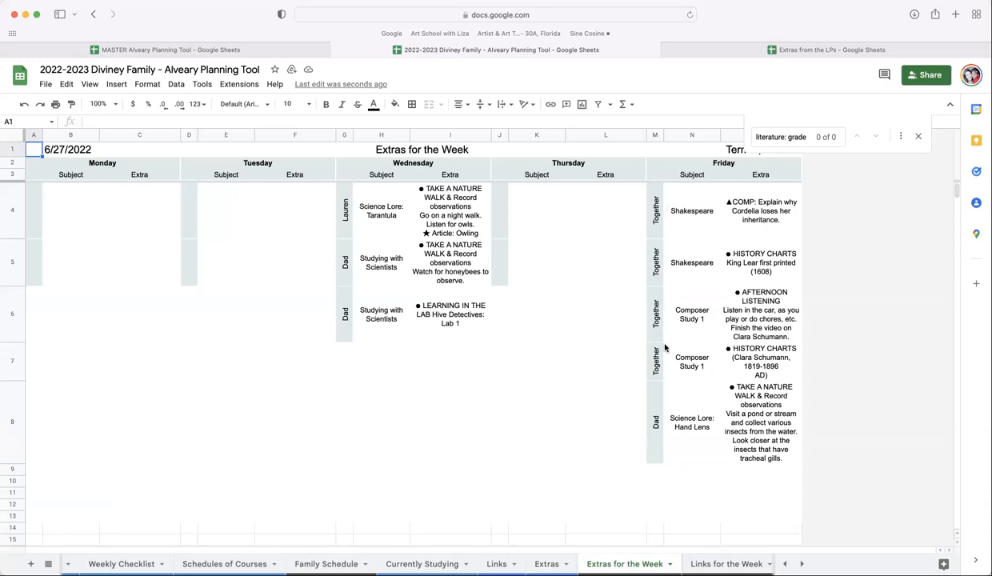
pyautogui.click(919, 137)
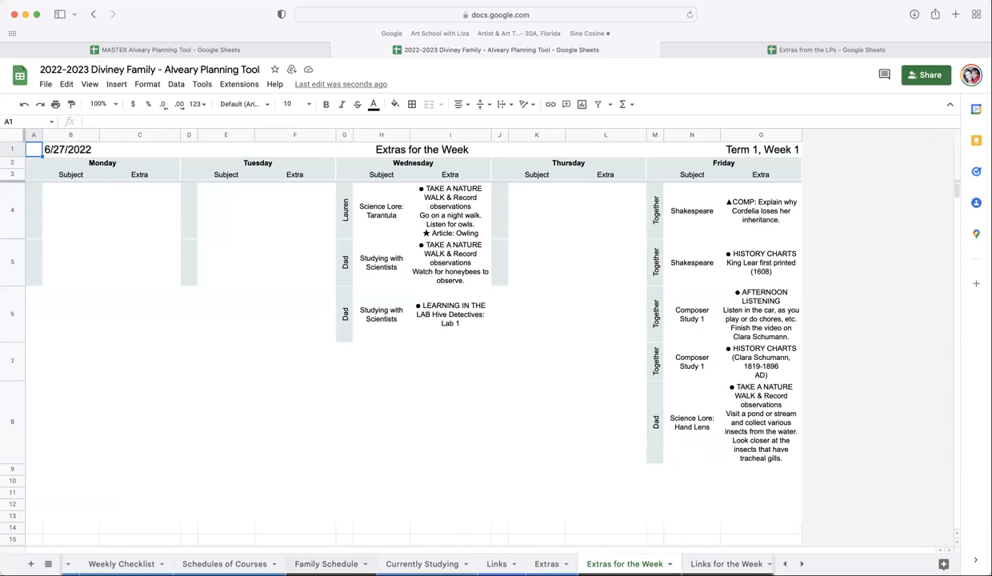
pyautogui.hscroll(-3, 240, 564)
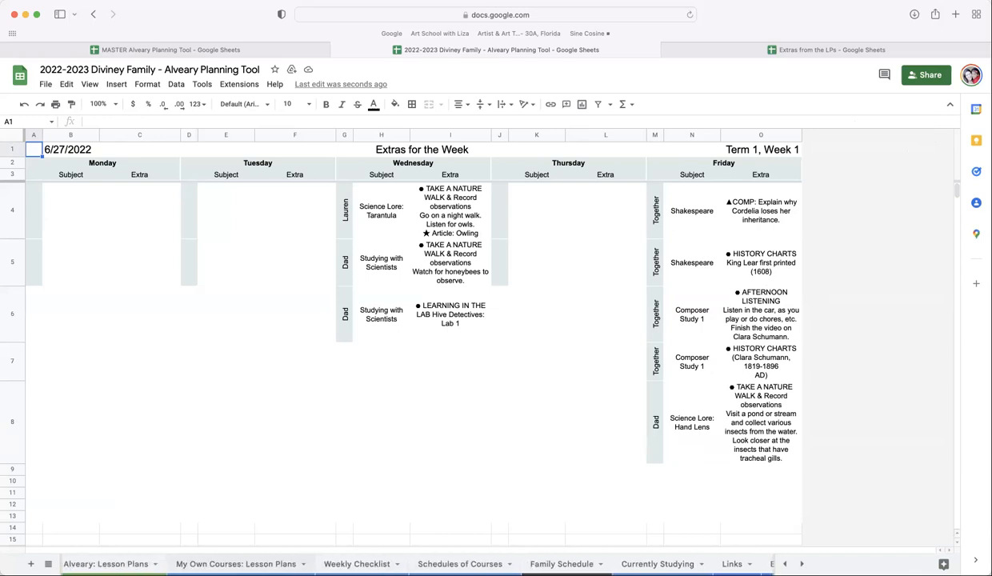
pyautogui.hscroll(-3, 400, 564)
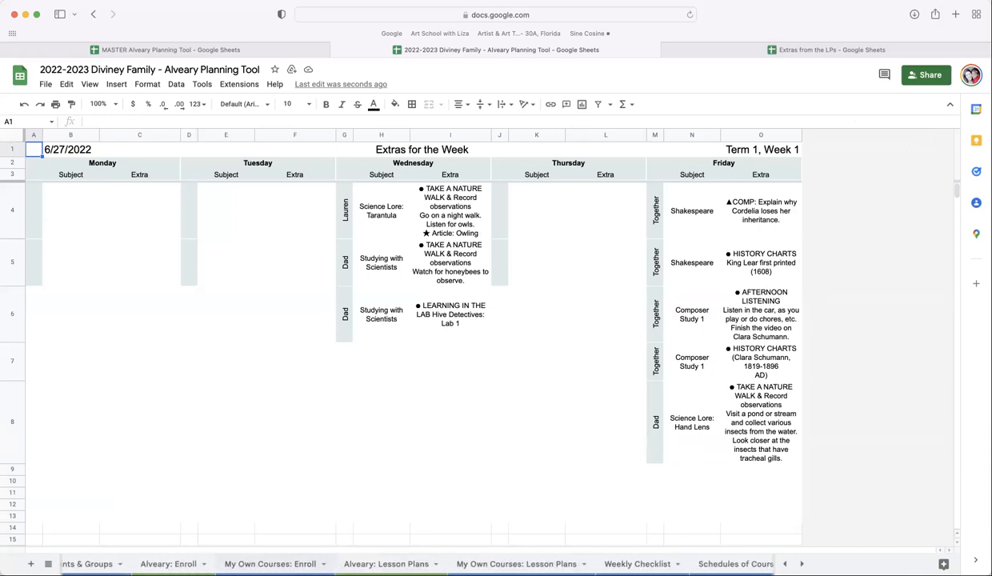
pyautogui.hscroll(5, 401, 565)
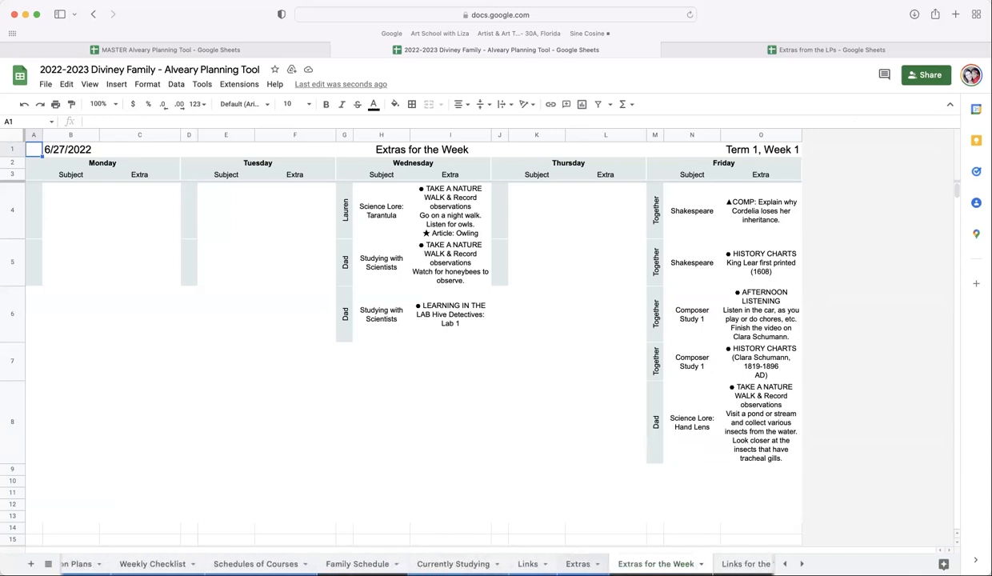
# - On the Currently Studying sheet, set the week number to 6
pyautogui.click(453, 564)
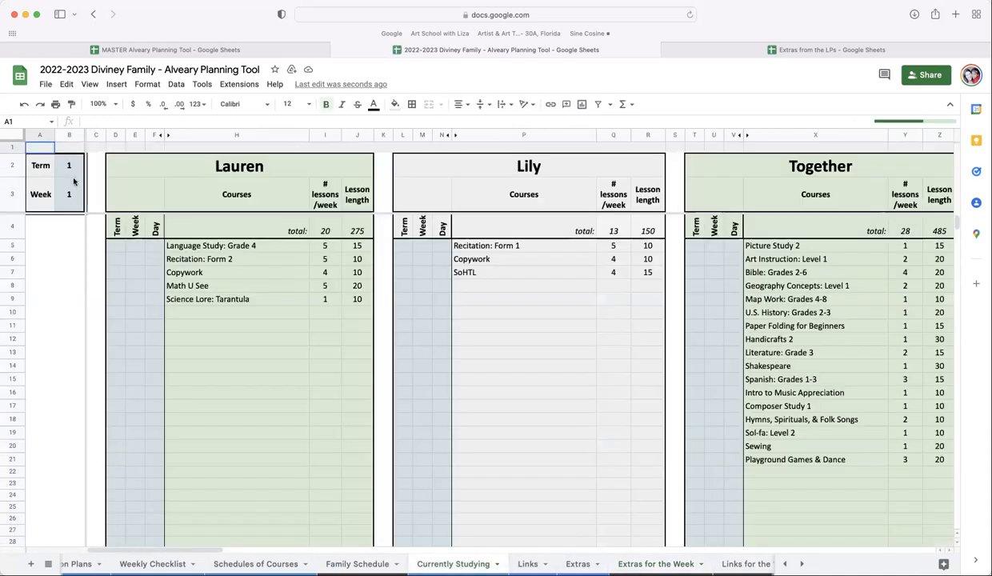
pyautogui.click(76, 185)
pyautogui.write('6')
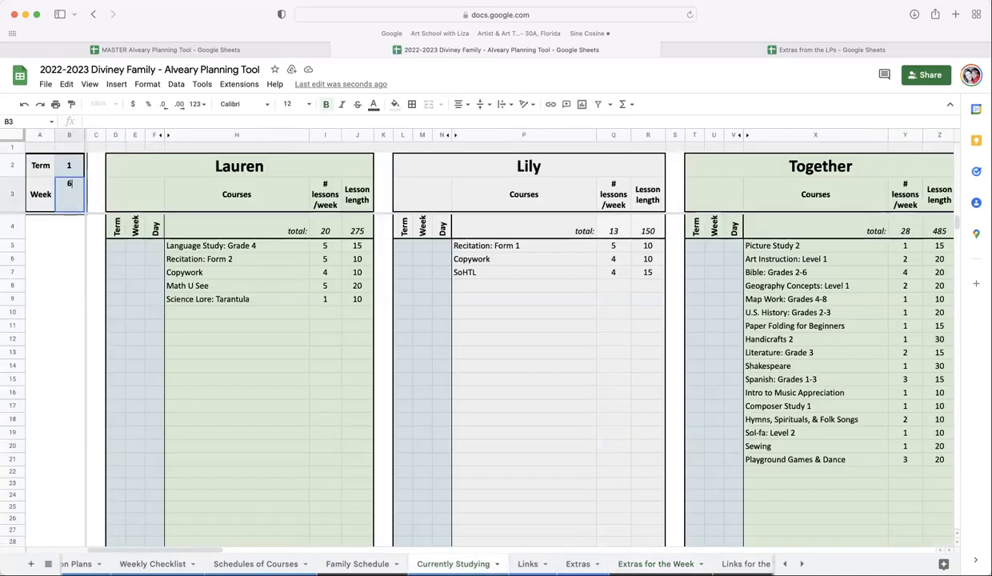
pyautogui.press('Return')
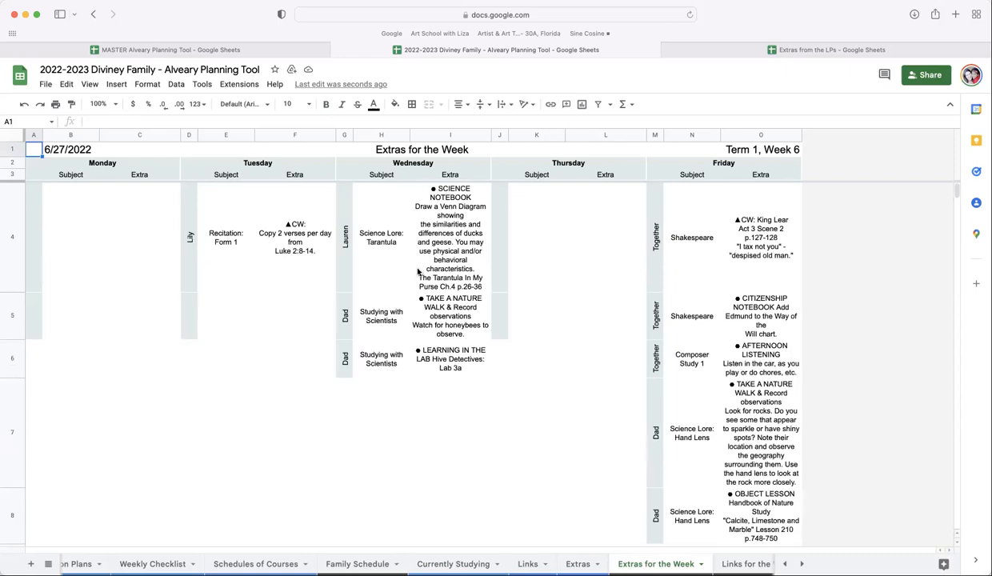
# - Preview printing the Extras for the Week sheet with Narrow margins and cancel the print
pyautogui.press('super+p')
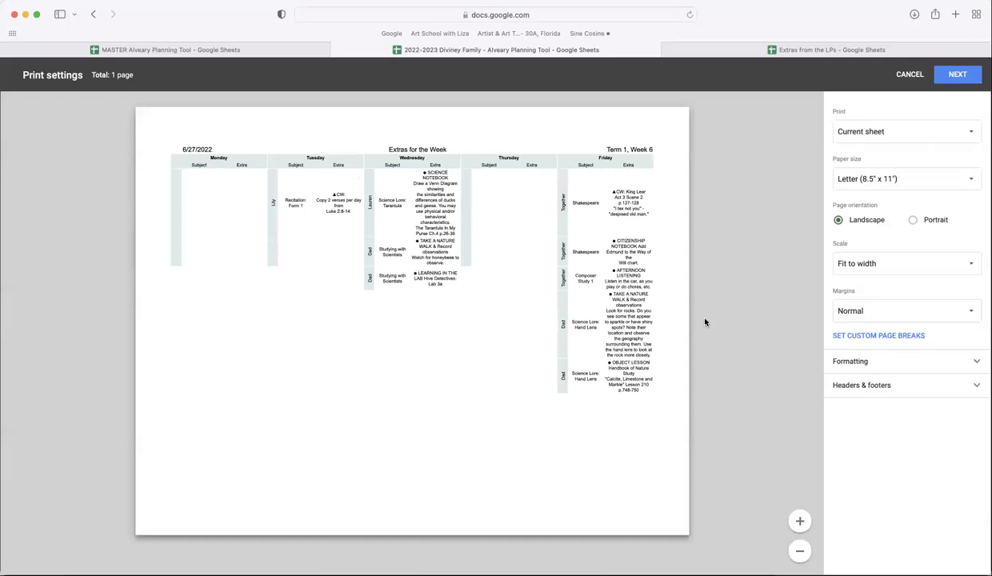
pyautogui.click(881, 312)
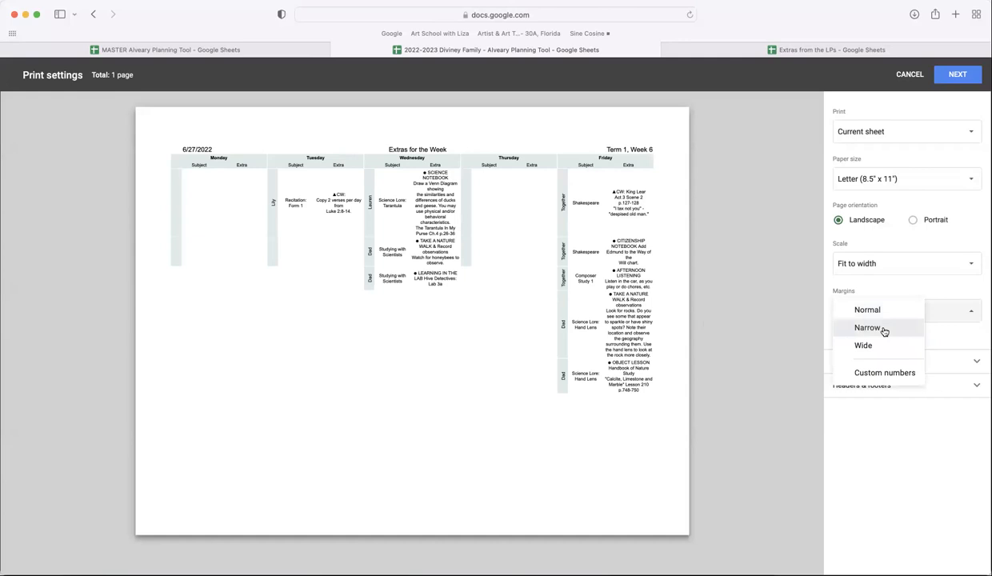
pyautogui.click(885, 327)
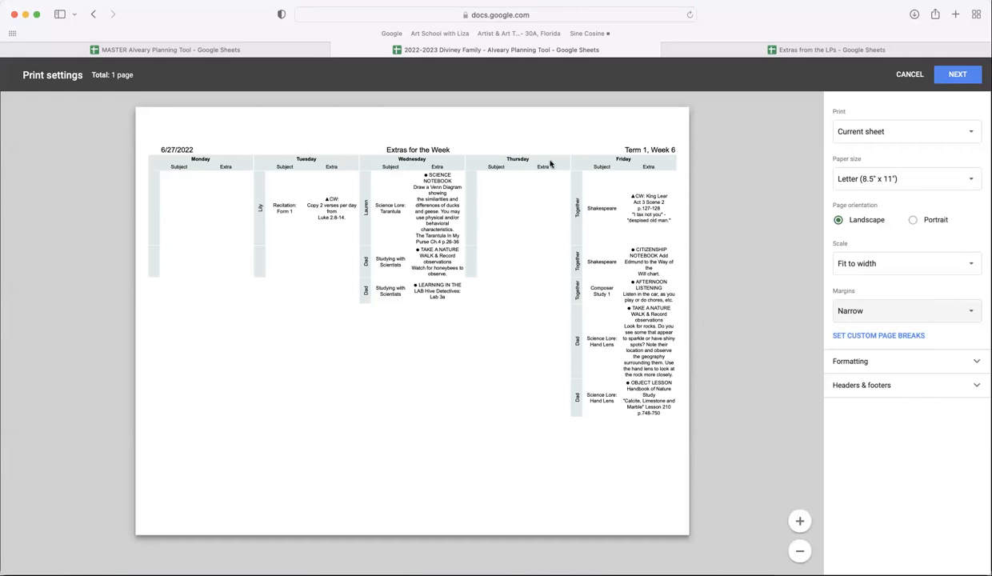
pyautogui.click(909, 74)
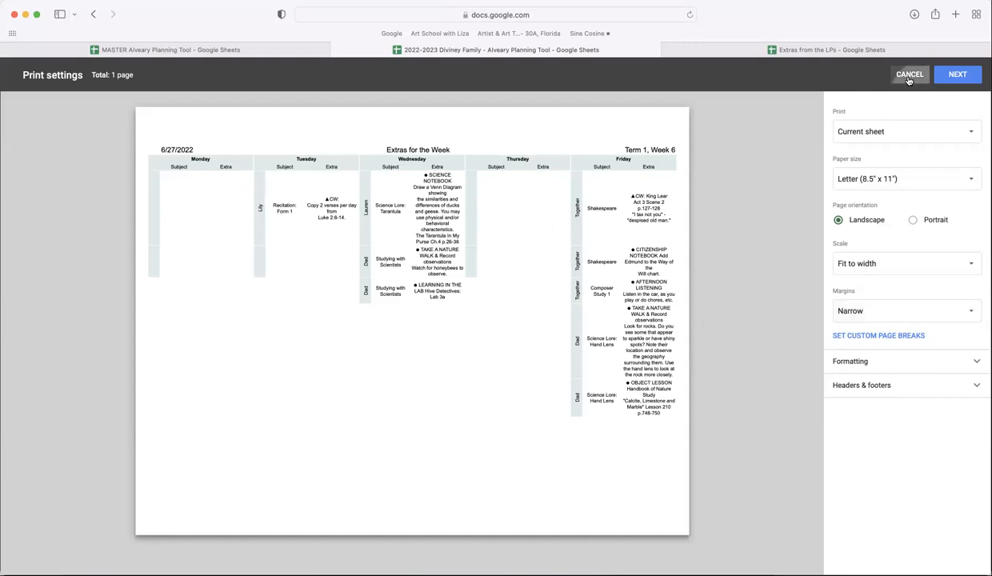